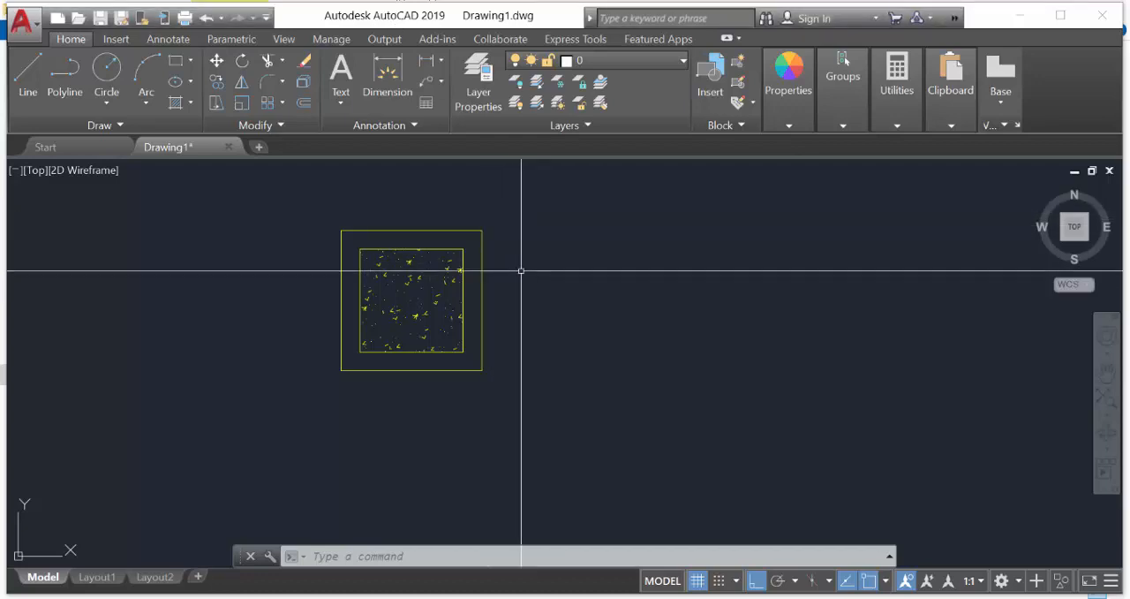
Make KOLOM the current layer
{"action": "mouse_move", "coordinate": [520, 270]}
{"action": "middle_mouse_down"}
{"action": "mouse_move", "coordinate": [456, 283]}
{"action": "mouse_move", "coordinate": [461, 296]}
{"action": "middle_mouse_up"}
{"action": "scroll", "coordinate": [371, 270], "scroll_direction": "up", "scroll_amount": 2}
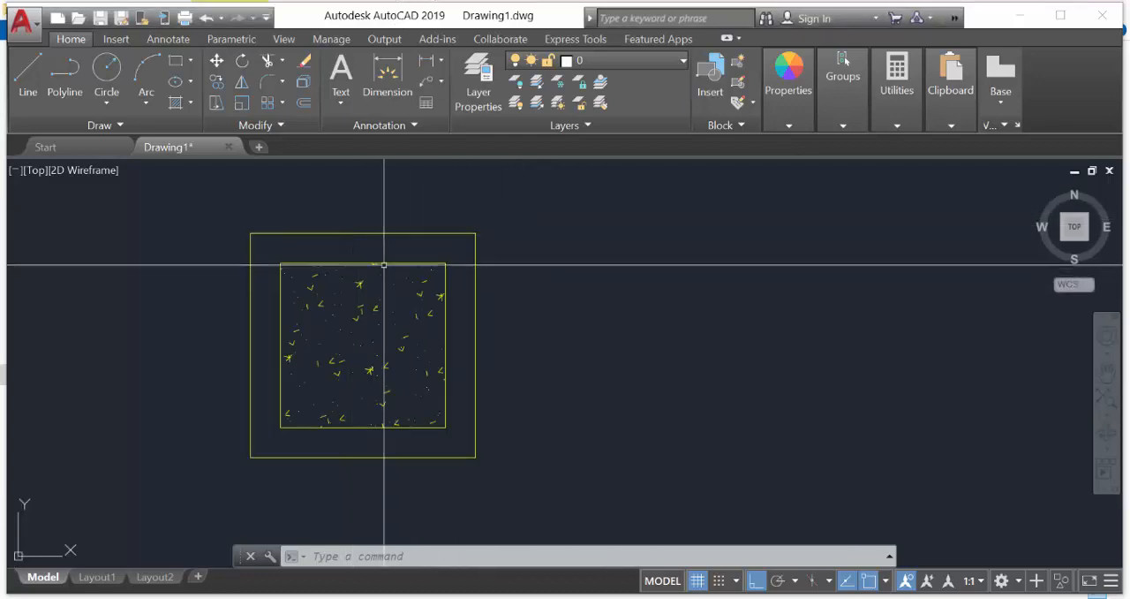
{"action": "scroll", "coordinate": [498, 290], "scroll_direction": "down", "scroll_amount": 2}
{"action": "scroll", "coordinate": [498, 291], "scroll_direction": "down", "scroll_amount": 3}
{"action": "middle_click_drag", "start_coordinate": [540, 318], "coordinate": [469, 313]}
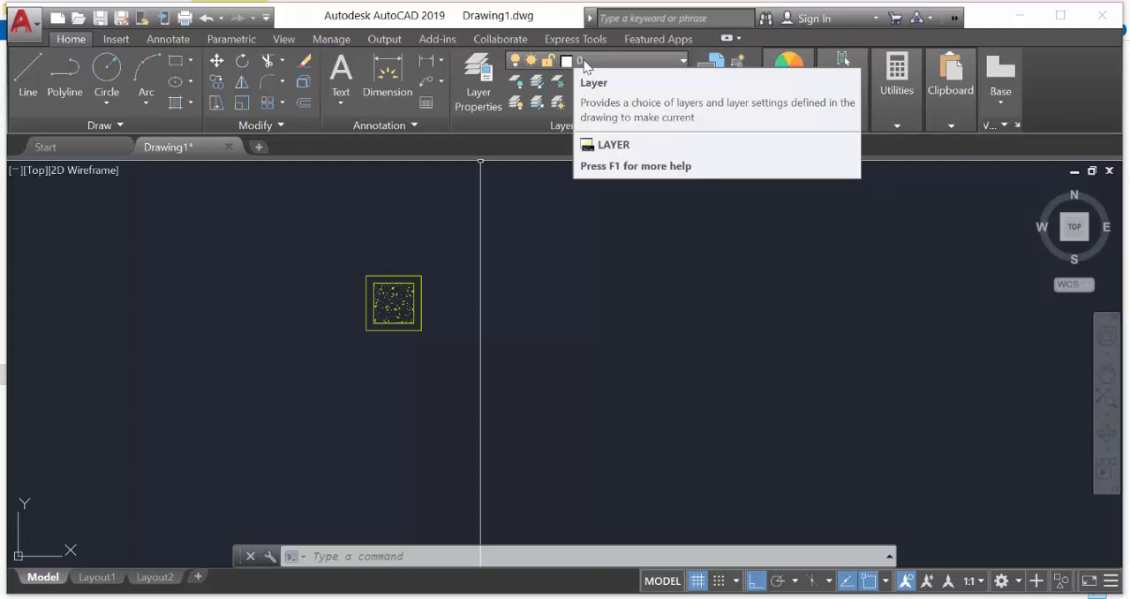
{"action": "left_click", "coordinate": [591, 60]}
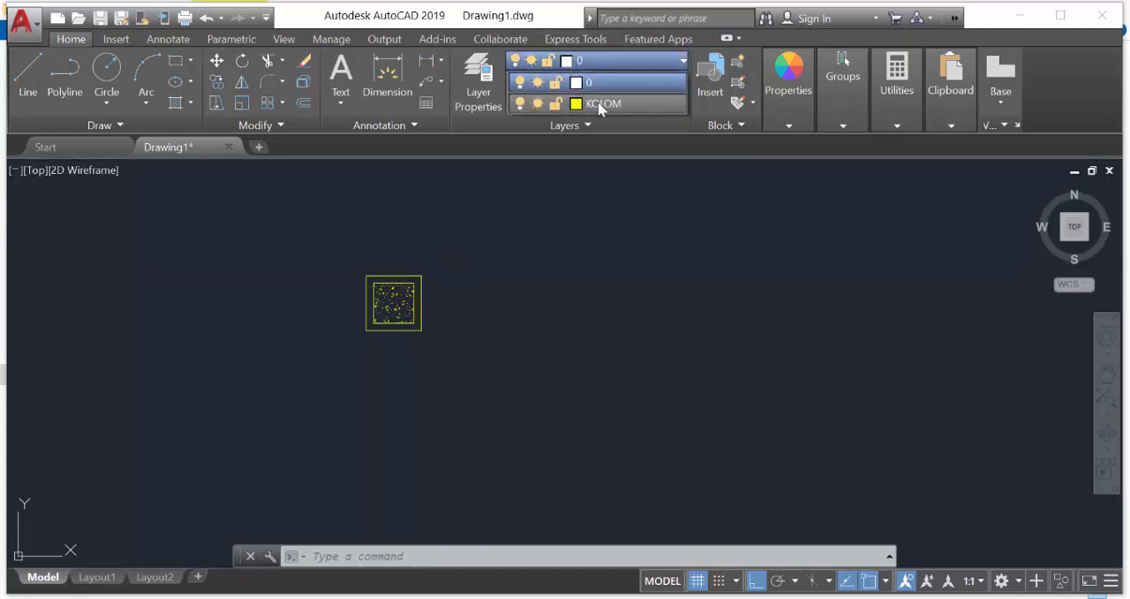
{"action": "left_click", "coordinate": [593, 104]}
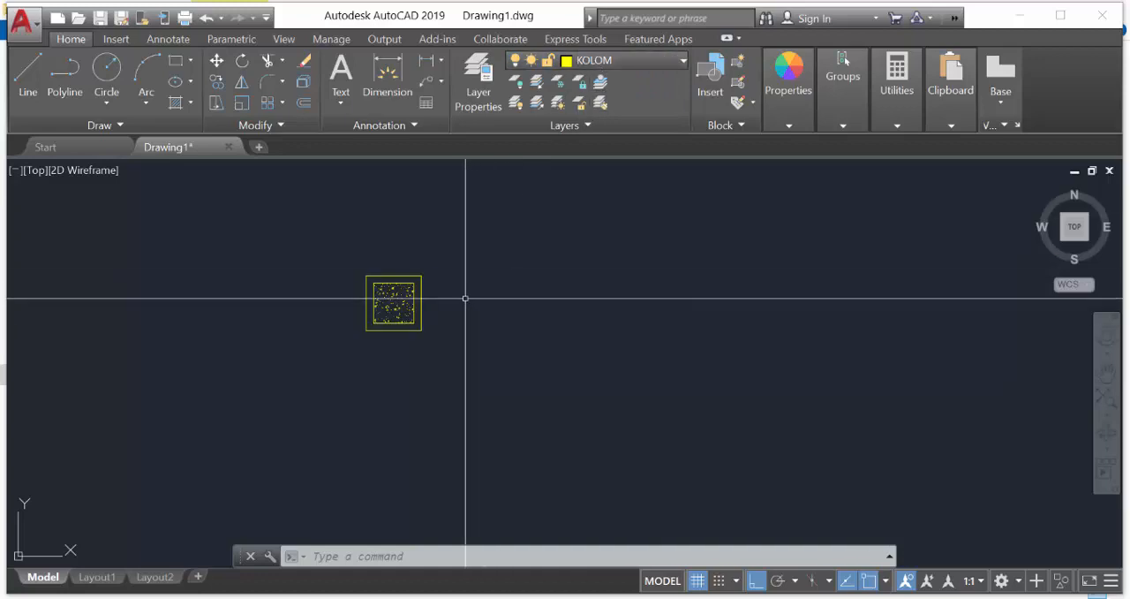
Define a block named KOLOM PRAKTIS from the hatched column's objects, converting them to the block with base point 0,0,0
{"action": "scroll", "coordinate": [463, 301], "scroll_direction": "down", "scroll_amount": 2}
{"action": "mouse_move", "coordinate": [456, 308]}
{"action": "middle_mouse_down"}
{"action": "mouse_move", "coordinate": [464, 315]}
{"action": "mouse_move", "coordinate": [431, 296]}
{"action": "middle_mouse_up"}
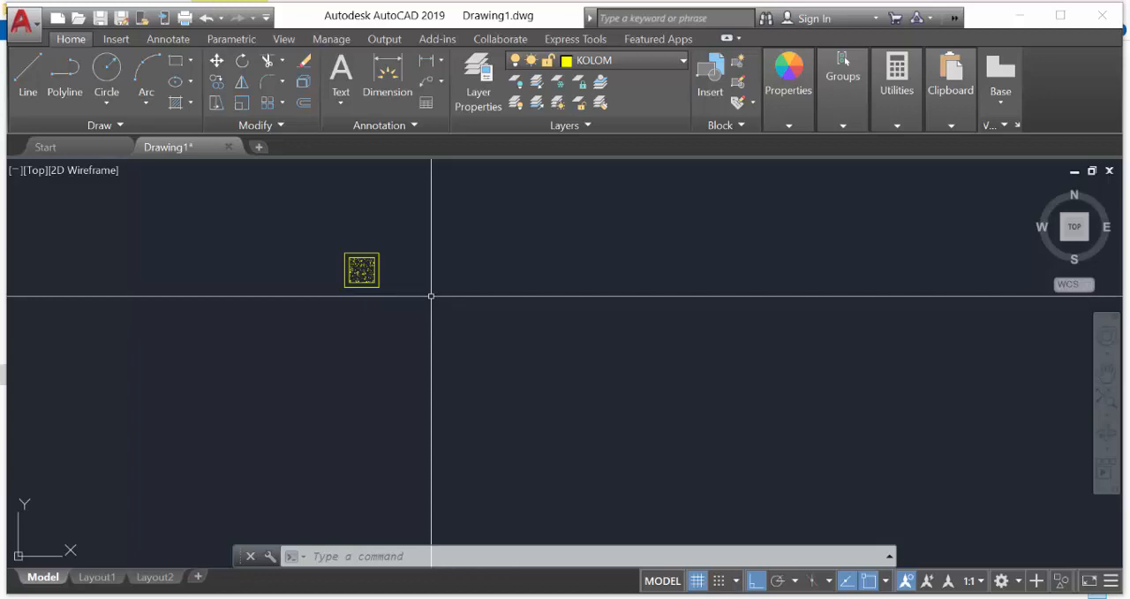
{"action": "type", "text": "B"}
{"action": "key", "text": "Return"}
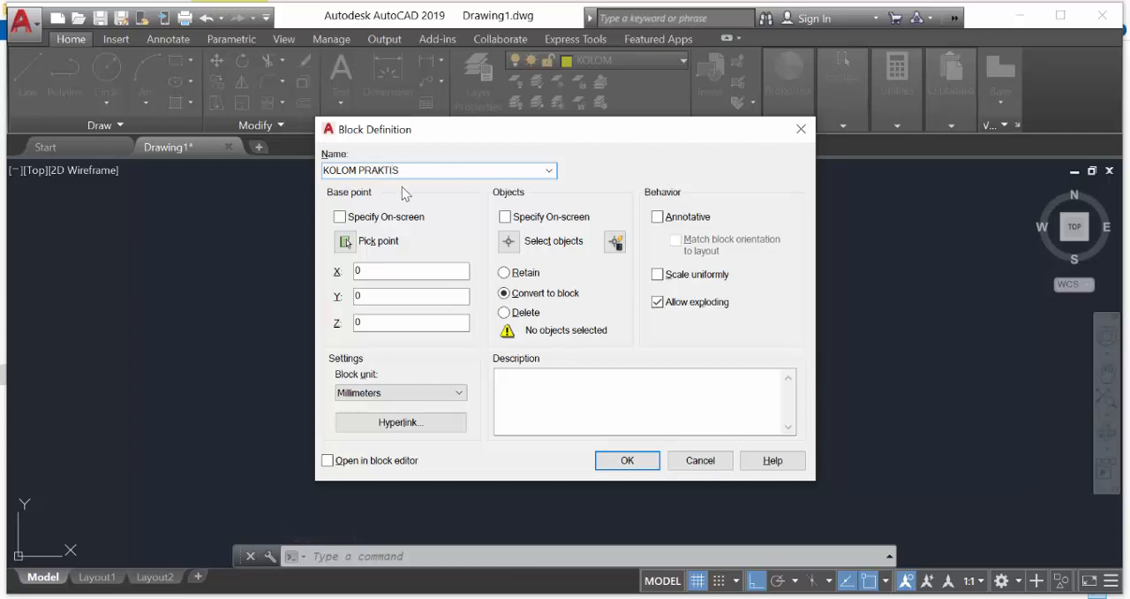
{"action": "left_click", "coordinate": [626, 460]}
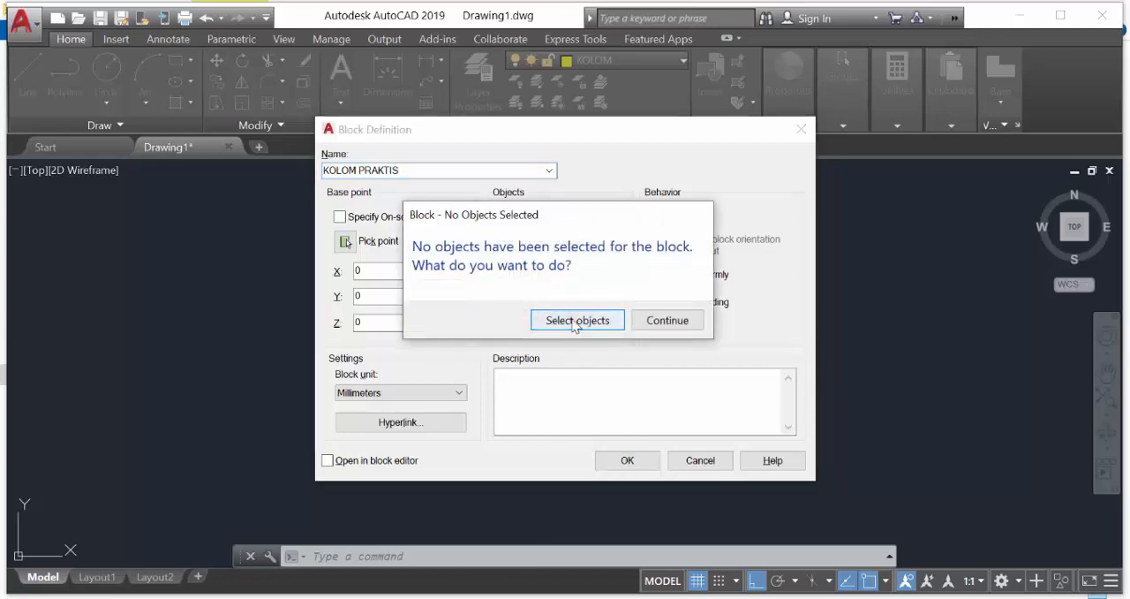
{"action": "left_click", "coordinate": [576, 320]}
{"action": "left_click", "coordinate": [339, 248]}
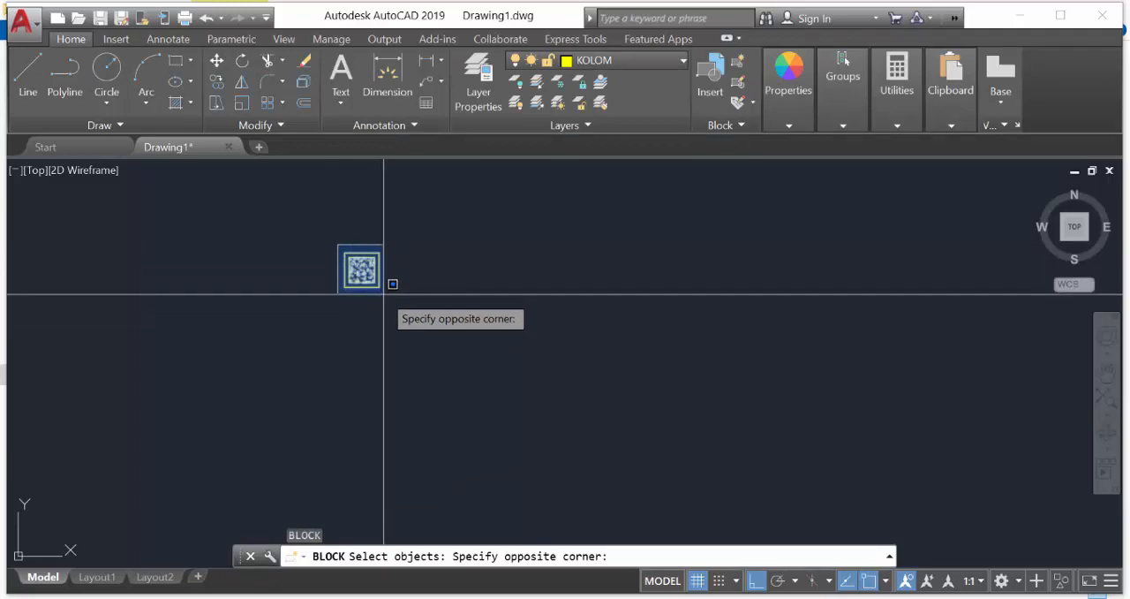
{"action": "left_click", "coordinate": [383, 293]}
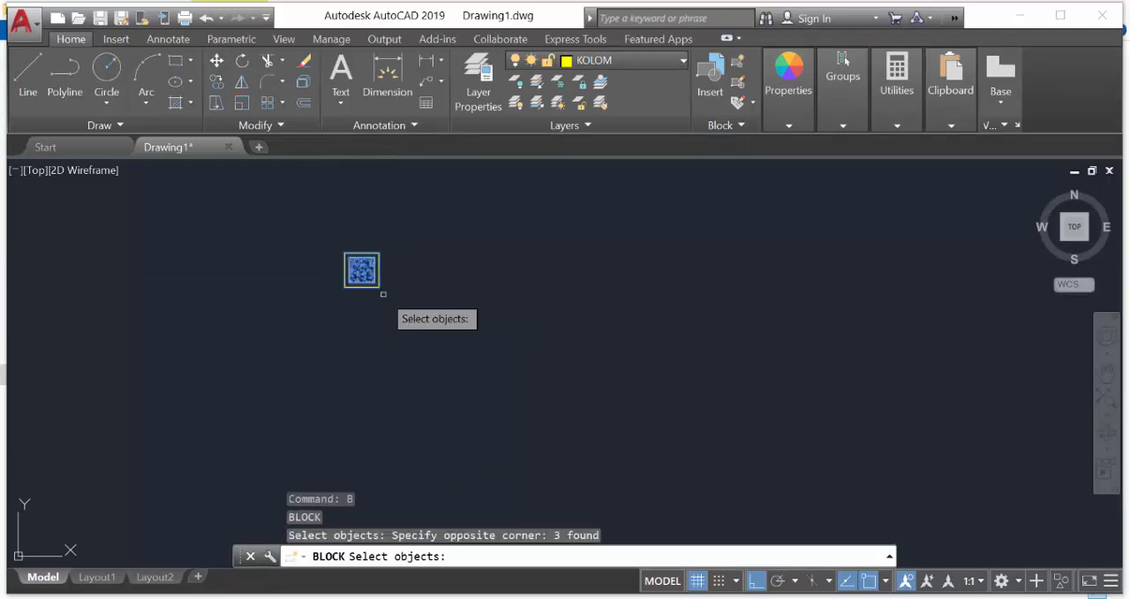
{"action": "key", "text": "Return"}
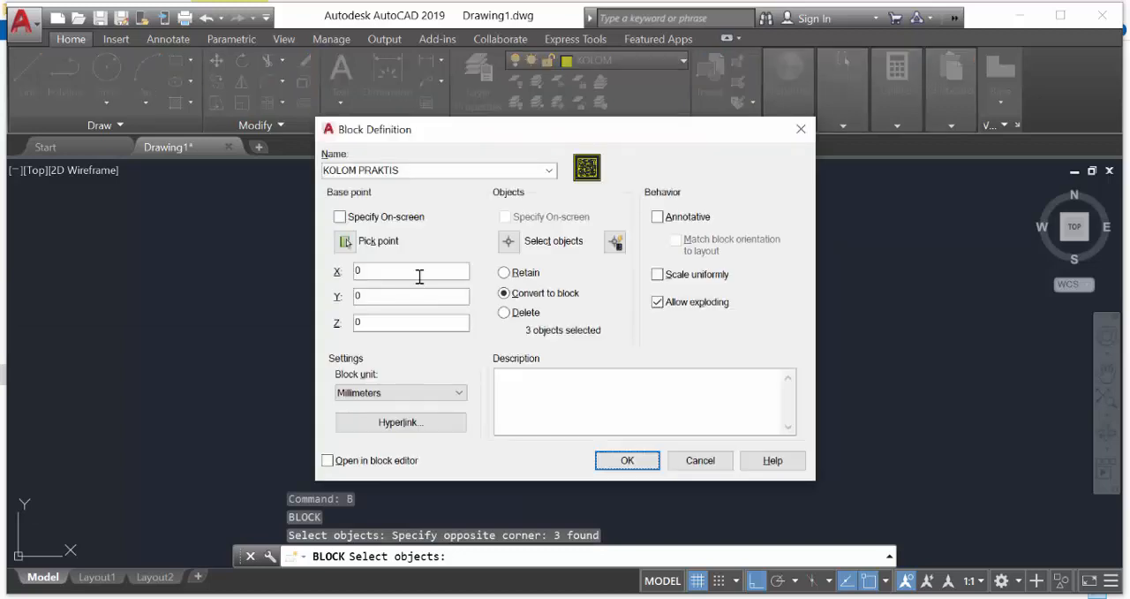
{"action": "left_click", "coordinate": [629, 459]}
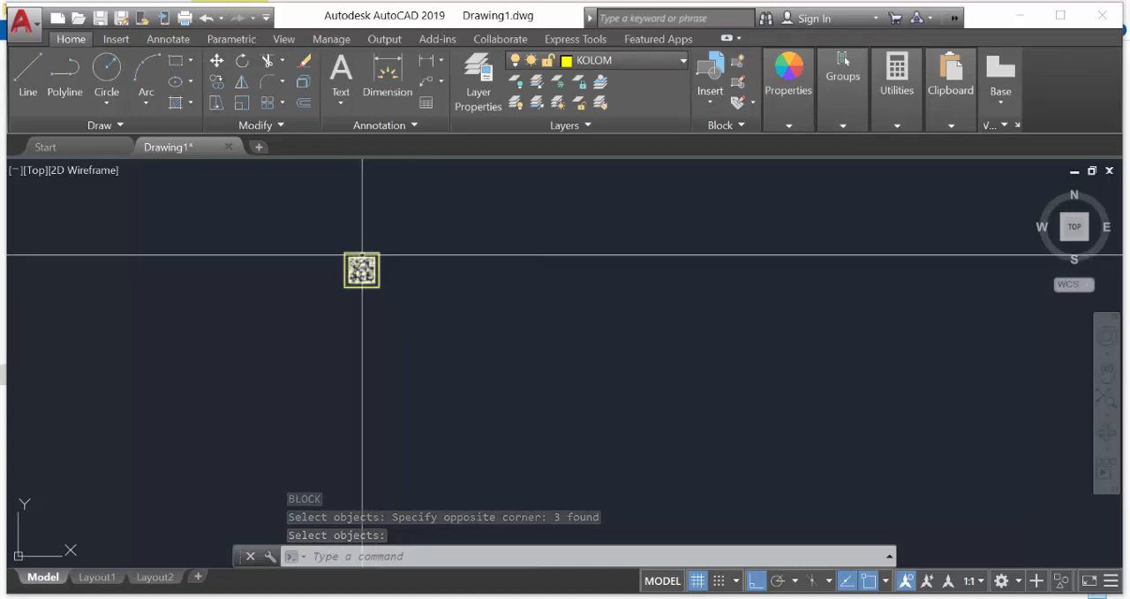
Check whether the column's outlines and hatch select together as one block, and clear the selection
{"action": "scroll", "coordinate": [377, 260], "scroll_direction": "up", "scroll_amount": 3}
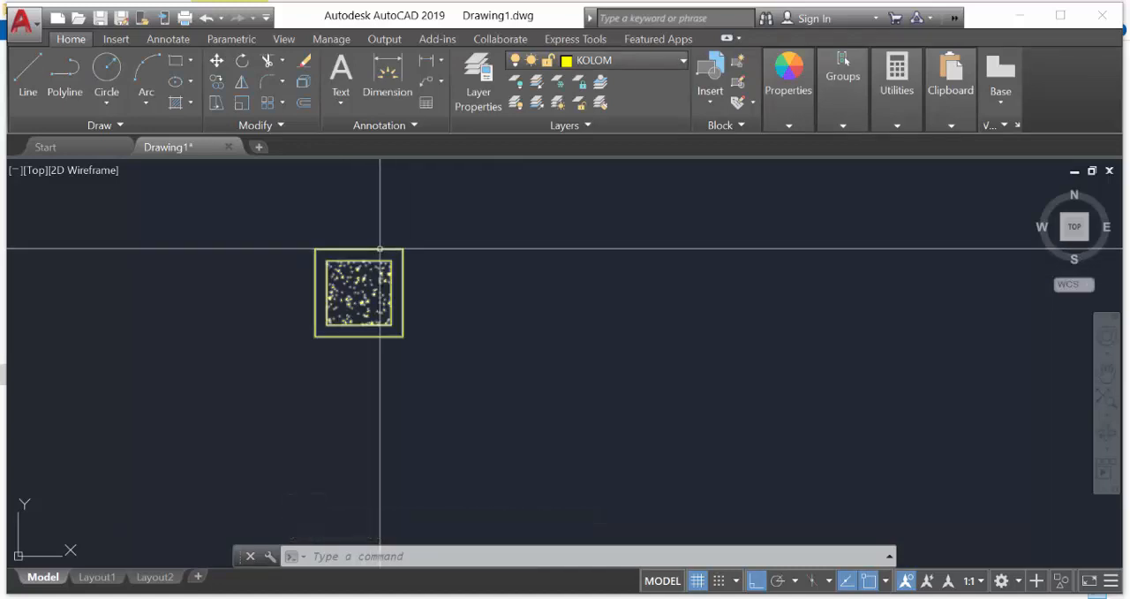
{"action": "left_click", "coordinate": [379, 250]}
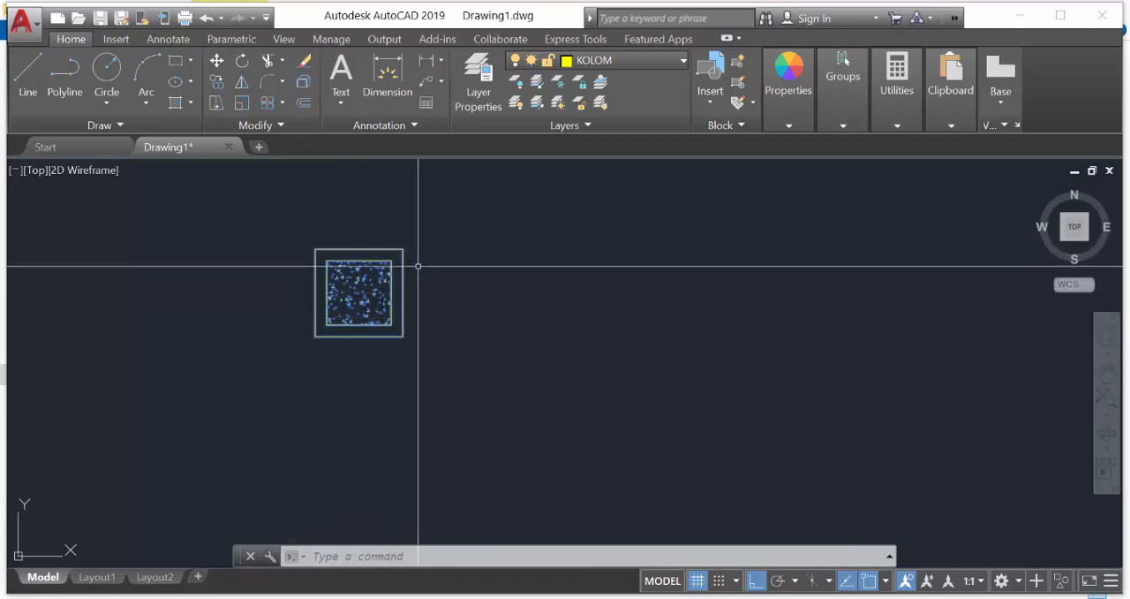
{"action": "scroll", "coordinate": [425, 261], "scroll_direction": "down", "scroll_amount": 2}
{"action": "middle_click_drag", "start_coordinate": [475, 278], "coordinate": [425, 281]}
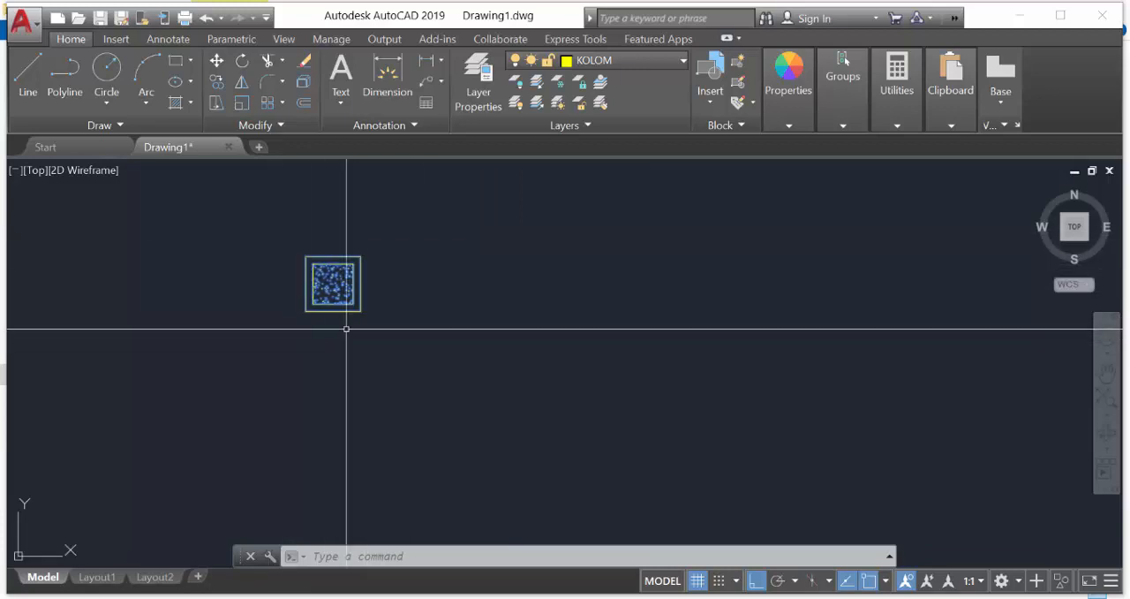
{"action": "left_click", "coordinate": [349, 255]}
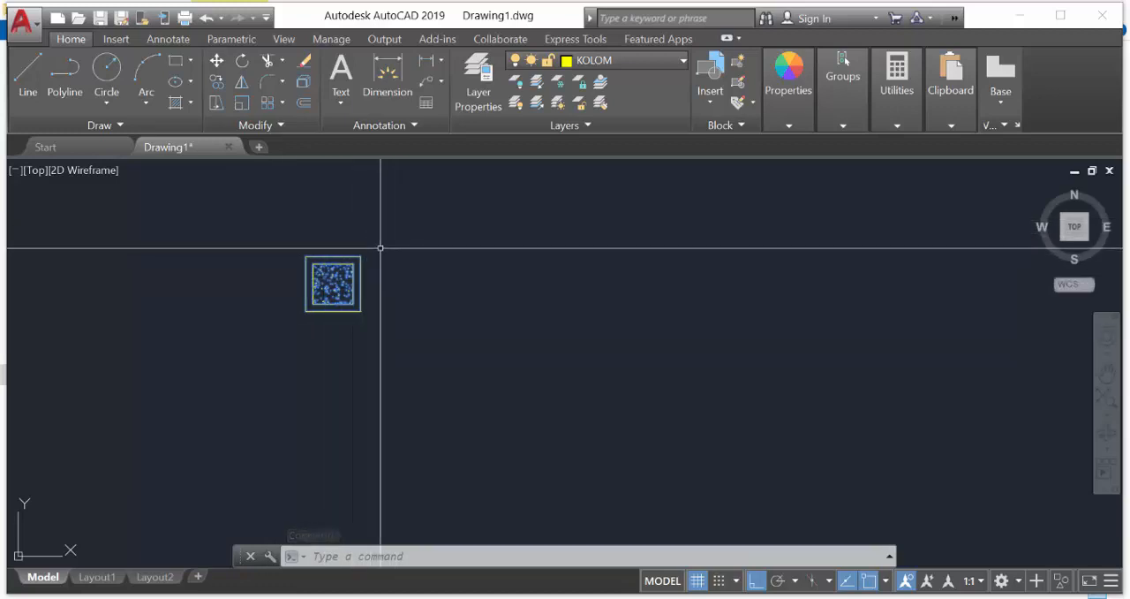
{"action": "key", "text": "Escape"}
{"action": "key", "text": "Escape"}
Copy the column block 3 units horizontally to the right
{"action": "scroll", "coordinate": [330, 285], "scroll_direction": "down", "scroll_amount": 3}
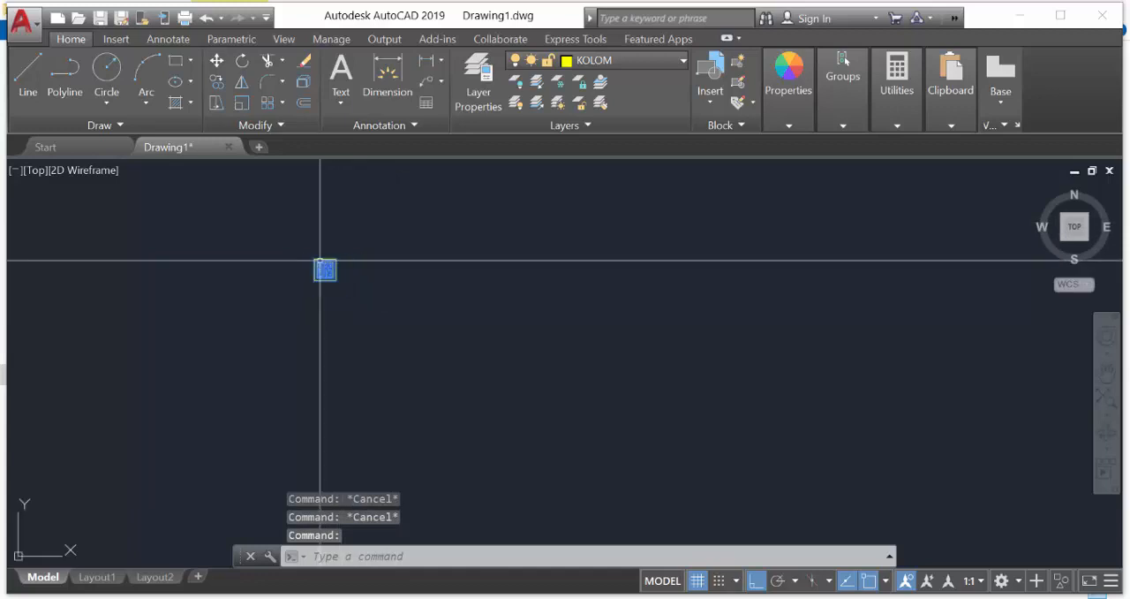
{"action": "type", "text": "CO"}
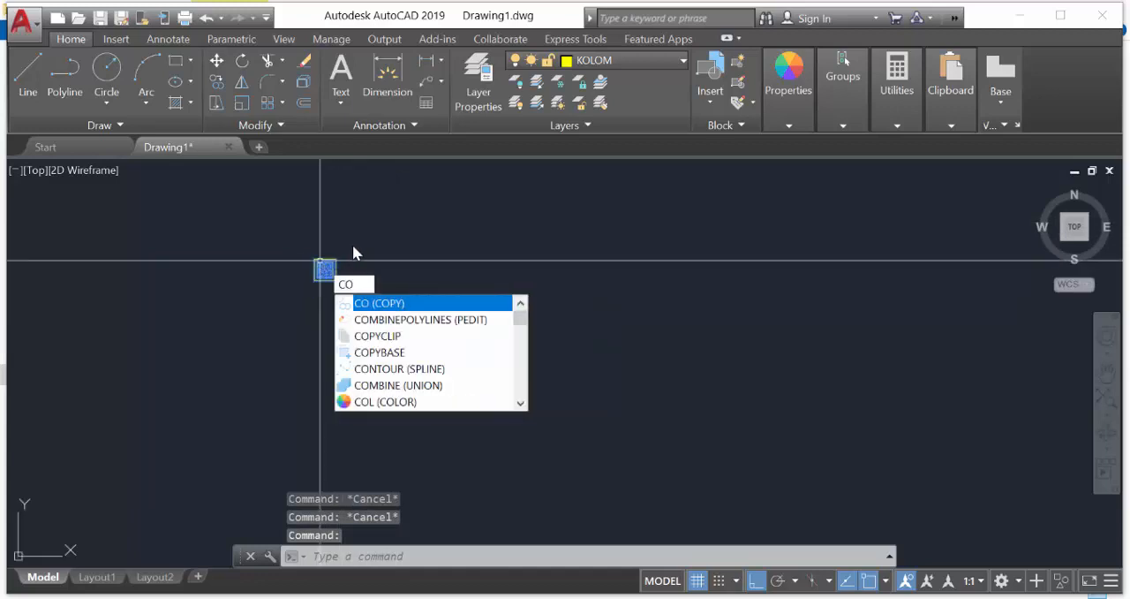
{"action": "key", "text": "Return"}
{"action": "left_click", "coordinate": [354, 256]}
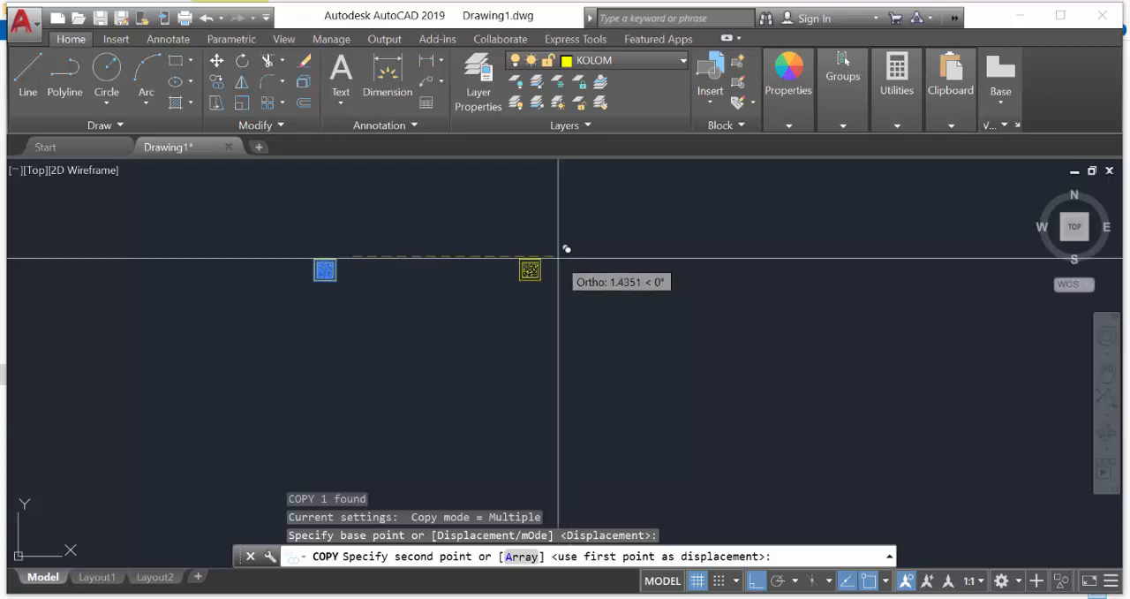
{"action": "type", "text": "3"}
{"action": "key", "text": "Return"}
Copy both column blocks 3 units straight down to form a second row
{"action": "key", "text": "Return"}
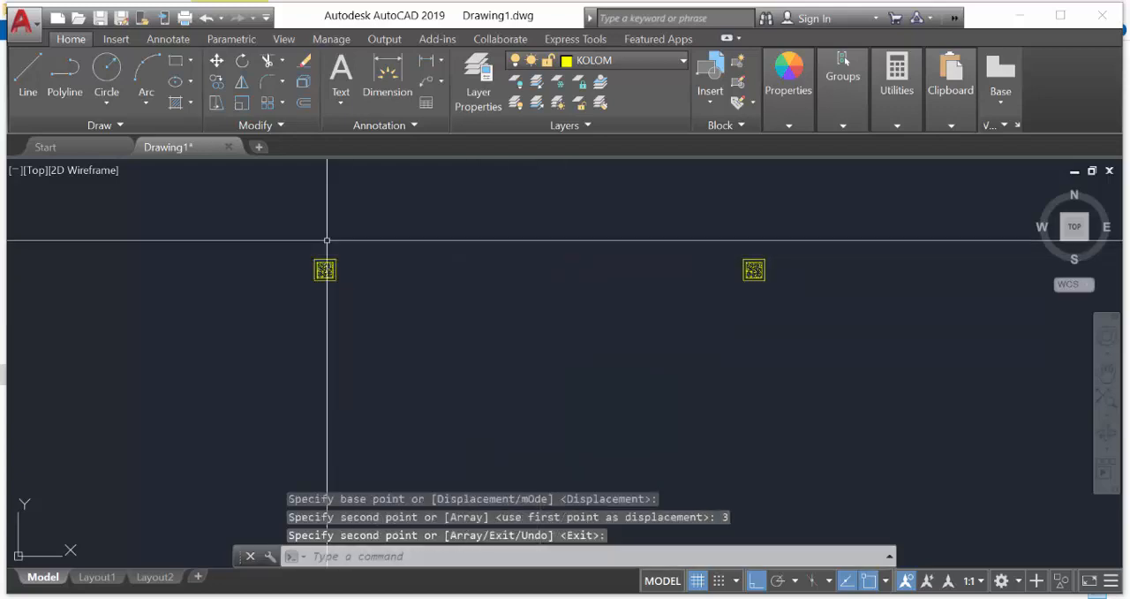
{"action": "key", "text": "Return"}
{"action": "left_click", "coordinate": [281, 235]}
{"action": "left_click", "coordinate": [690, 335]}
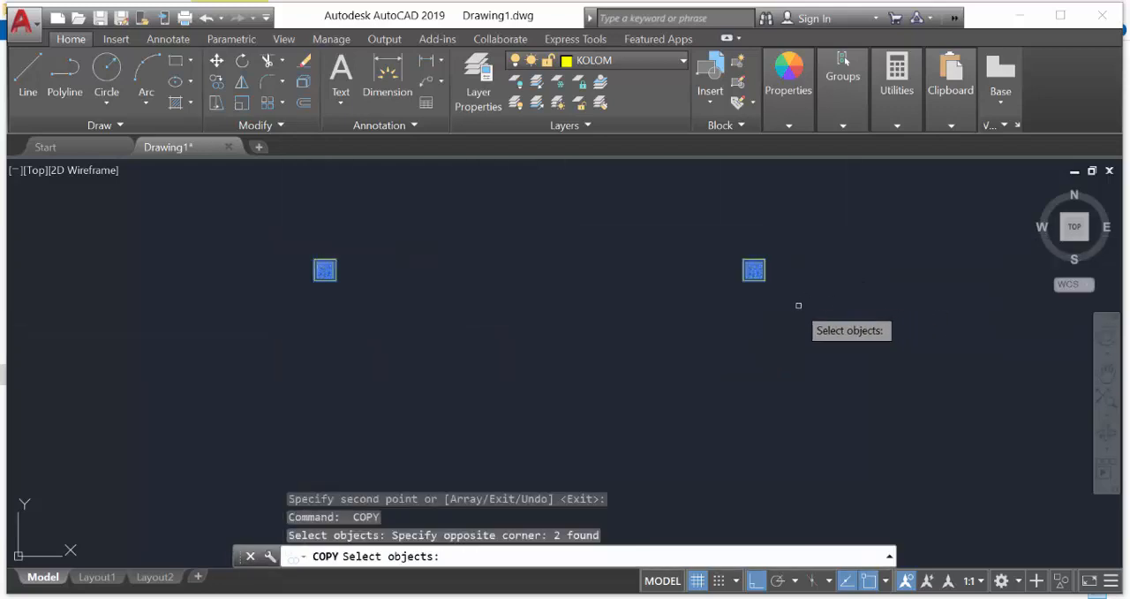
{"action": "type", "text": "CO"}
{"action": "key", "text": "Return"}
{"action": "key", "text": "Return"}
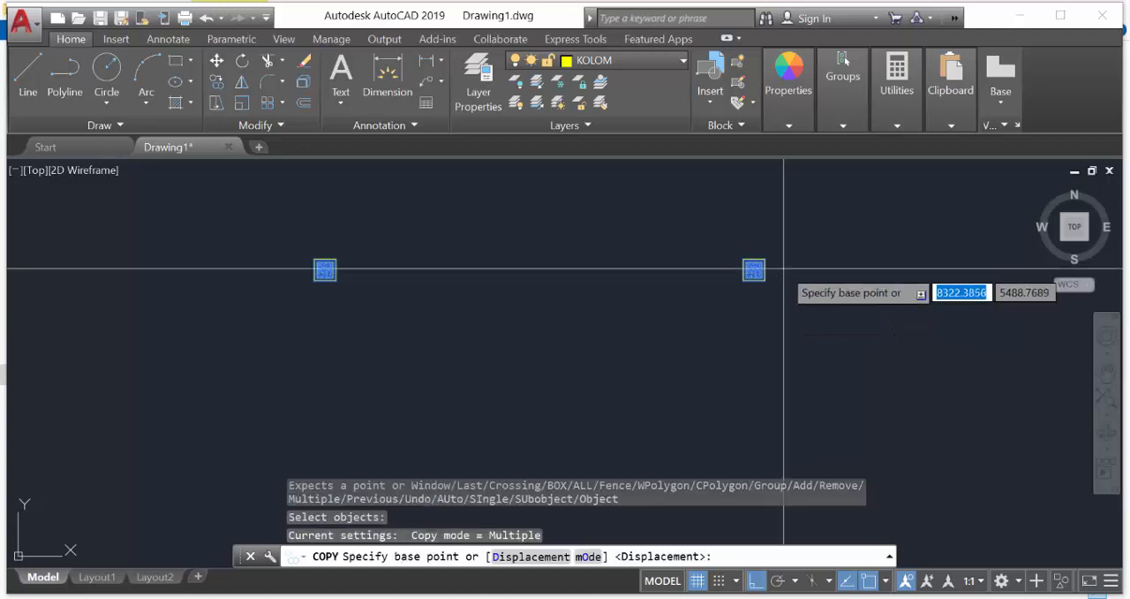
{"action": "left_click", "coordinate": [783, 271]}
{"action": "type", "text": "3"}
{"action": "key", "text": "Return"}
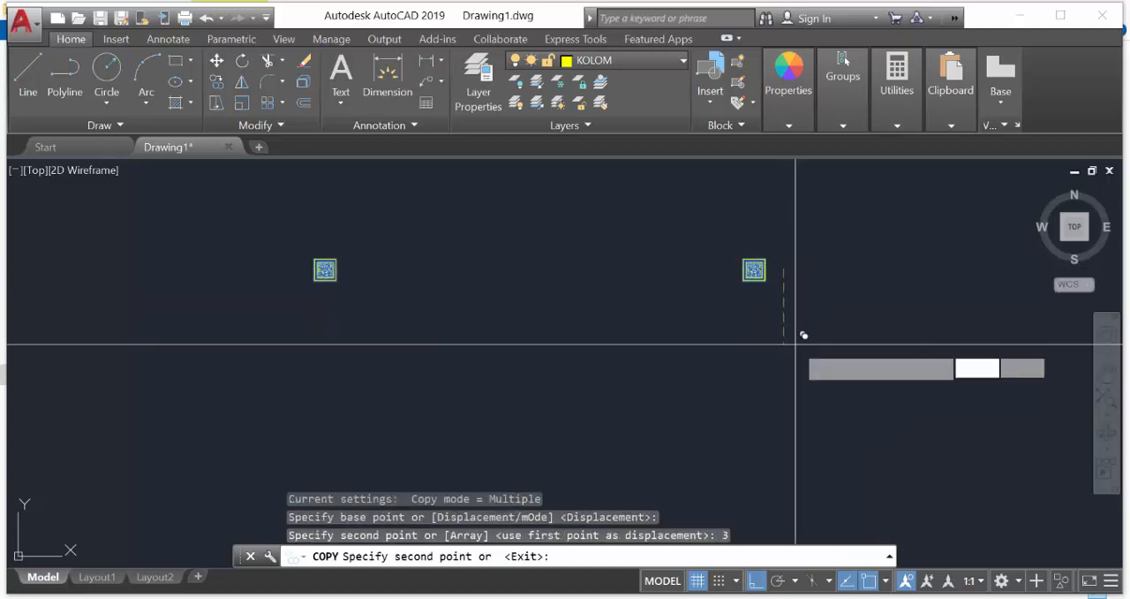
{"action": "key", "text": "Return"}
Move the two lower column blocks 2 units straight up
{"action": "scroll", "coordinate": [792, 354], "scroll_direction": "down", "scroll_amount": 3}
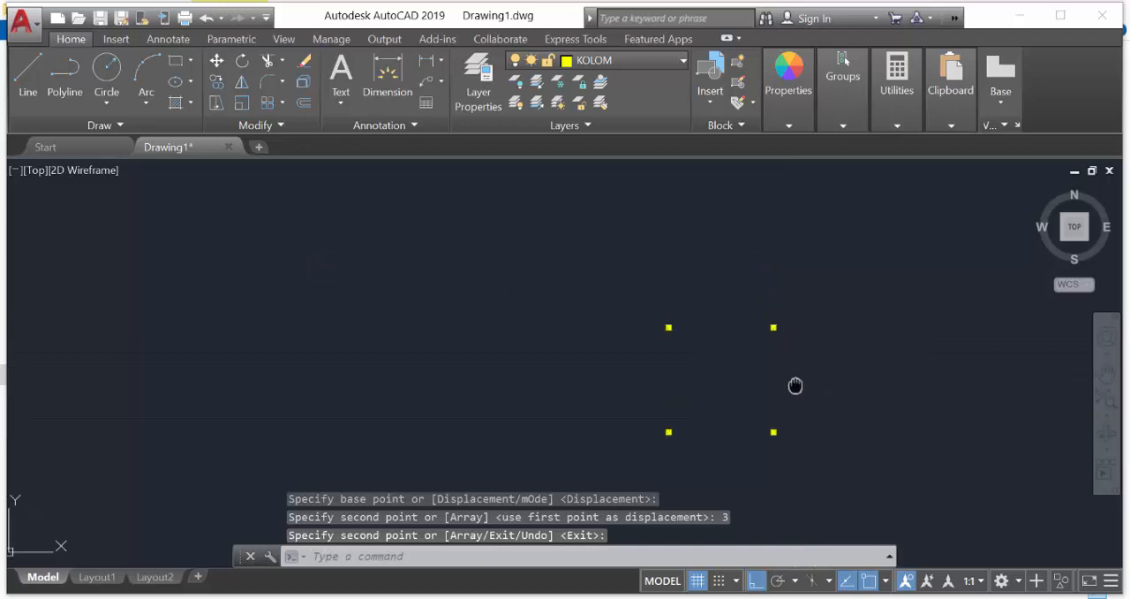
{"action": "middle_click_drag", "start_coordinate": [797, 383], "coordinate": [532, 336]}
{"action": "scroll", "coordinate": [522, 273], "scroll_direction": "up", "scroll_amount": 4}
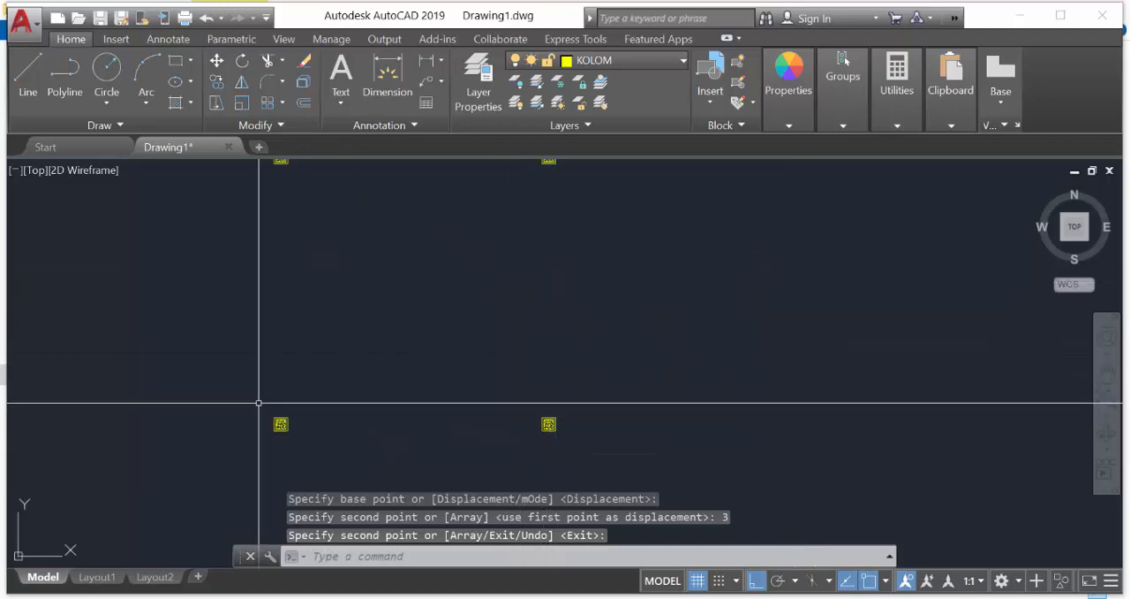
{"action": "left_click", "coordinate": [257, 404]}
{"action": "left_click", "coordinate": [570, 449]}
{"action": "type", "text": "M"}
{"action": "key", "text": "Return"}
{"action": "left_click", "coordinate": [610, 400]}
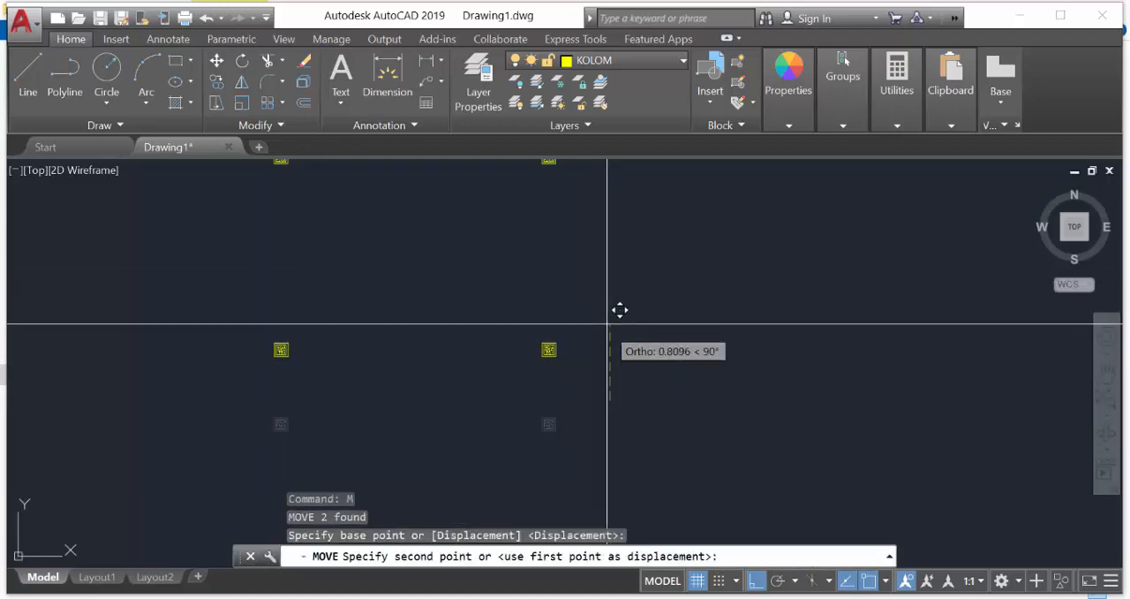
{"action": "type", "text": "2"}
{"action": "key", "text": "Return"}
{"action": "middle_click_drag", "start_coordinate": [592, 323], "coordinate": [626, 414]}
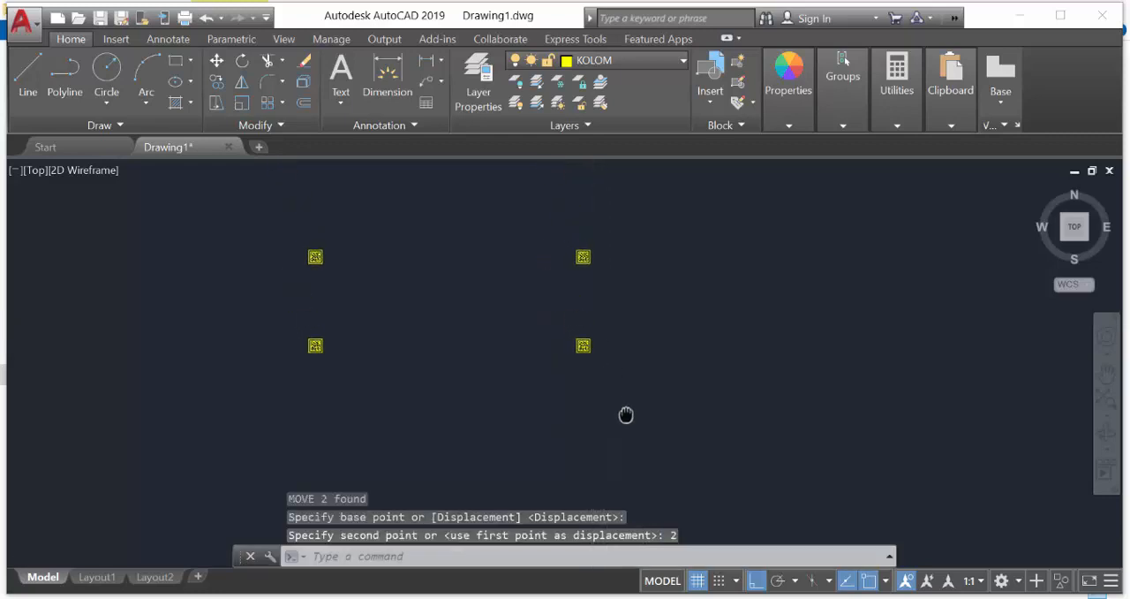
{"action": "scroll", "coordinate": [361, 292], "scroll_direction": "up", "scroll_amount": 2}
{"action": "scroll", "coordinate": [336, 242], "scroll_direction": "up", "scroll_amount": 2}
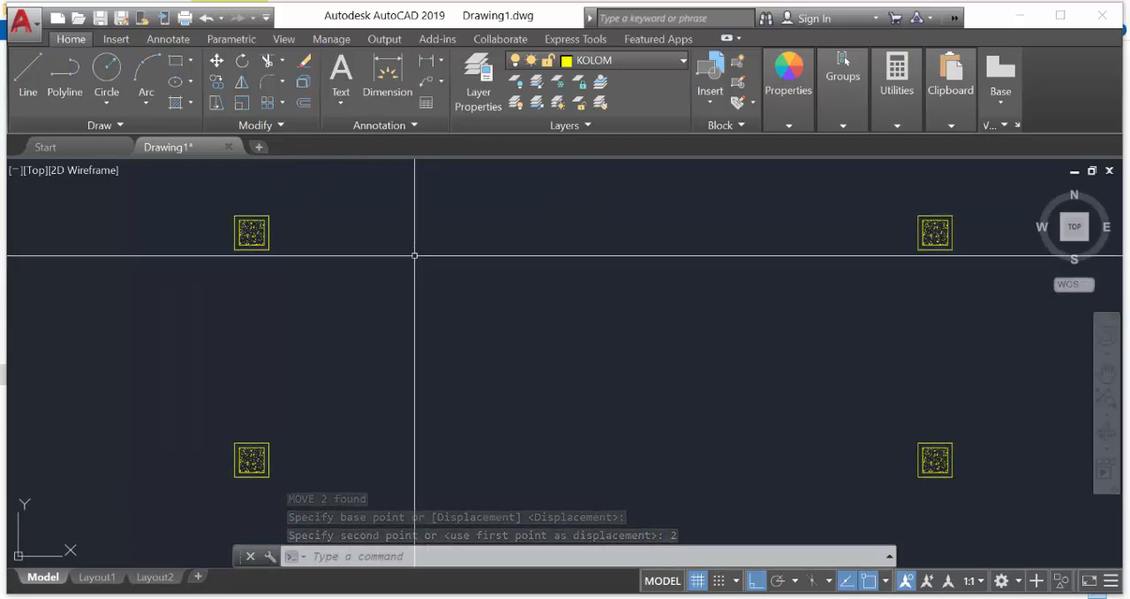
{"action": "type", "text": "rec"}
{"action": "key", "text": "Return"}
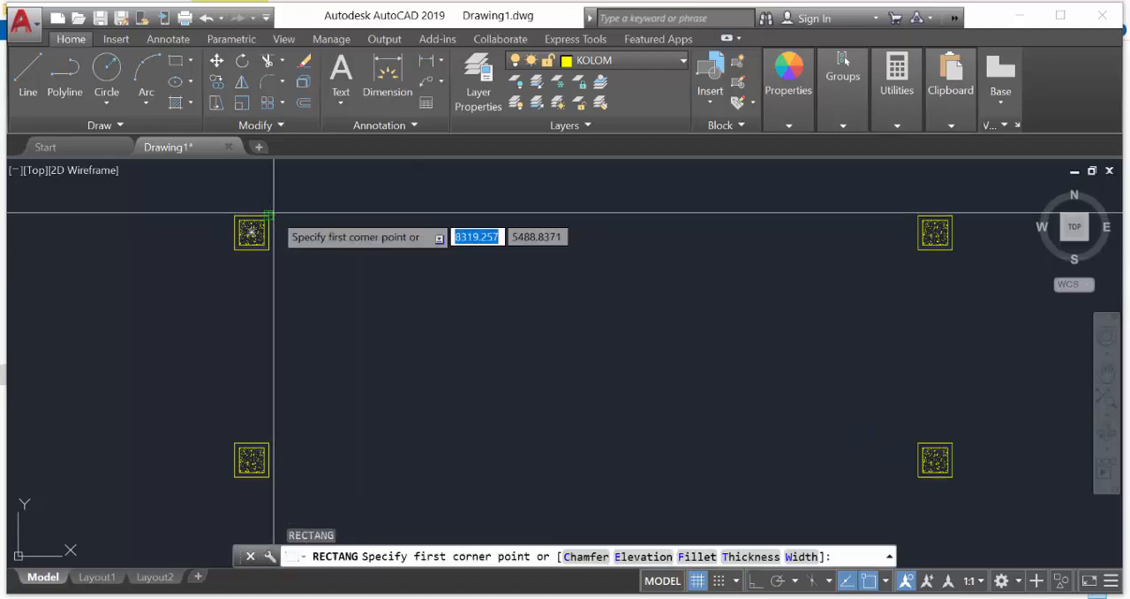
{"action": "left_click", "coordinate": [271, 219]}
{"action": "key", "text": "Escape"}
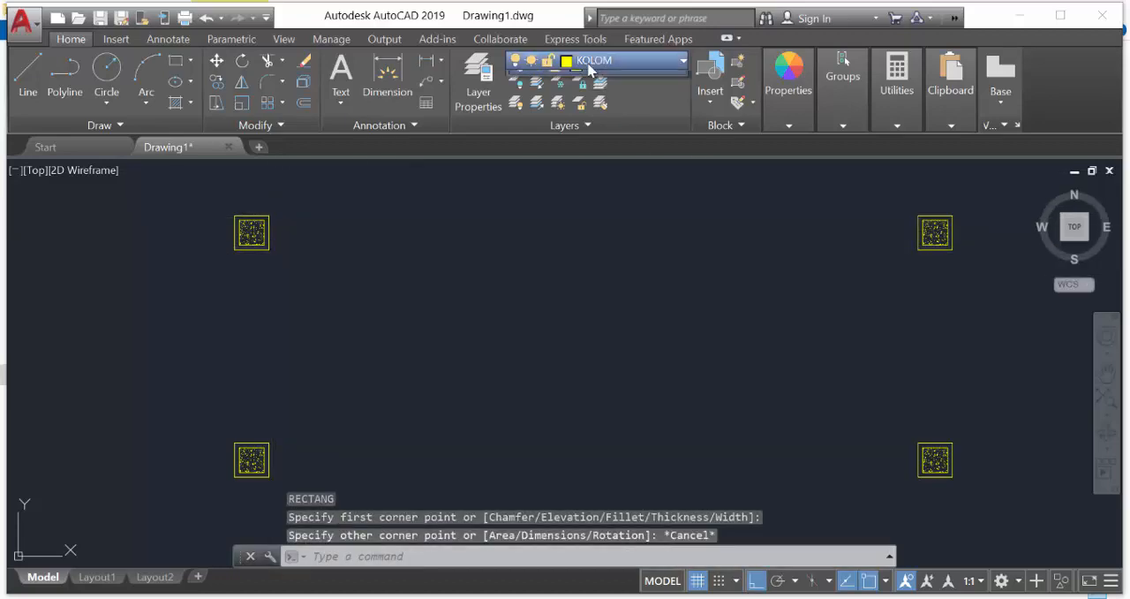
Make layer 0 the current layer, leaving the layer colour selection without a change
{"action": "left_click", "coordinate": [589, 66]}
{"action": "left_click", "coordinate": [568, 83]}
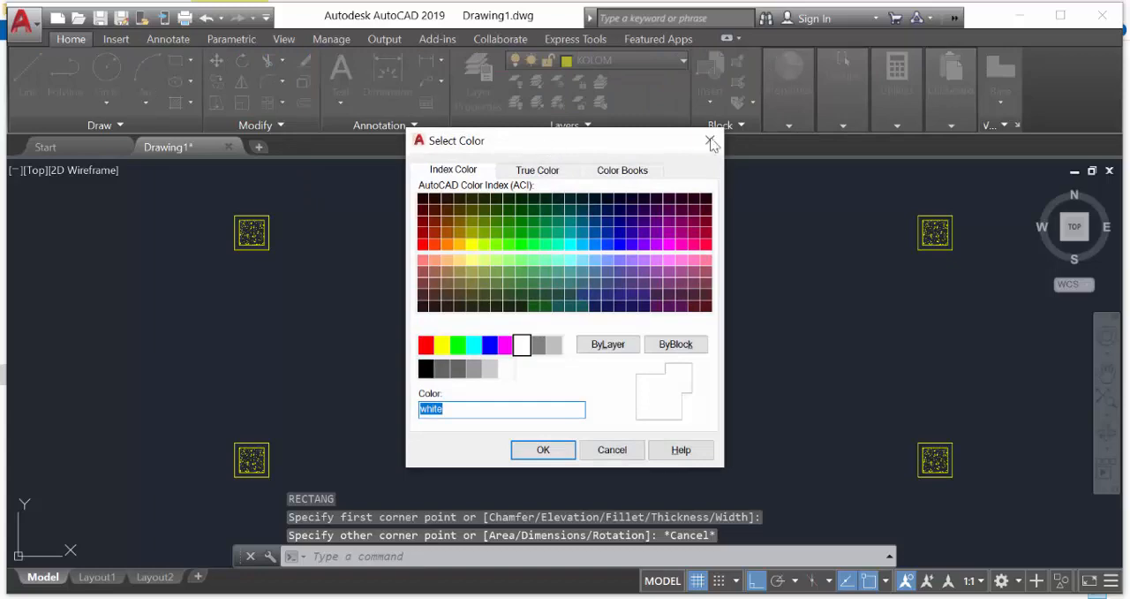
{"action": "left_click", "coordinate": [709, 141]}
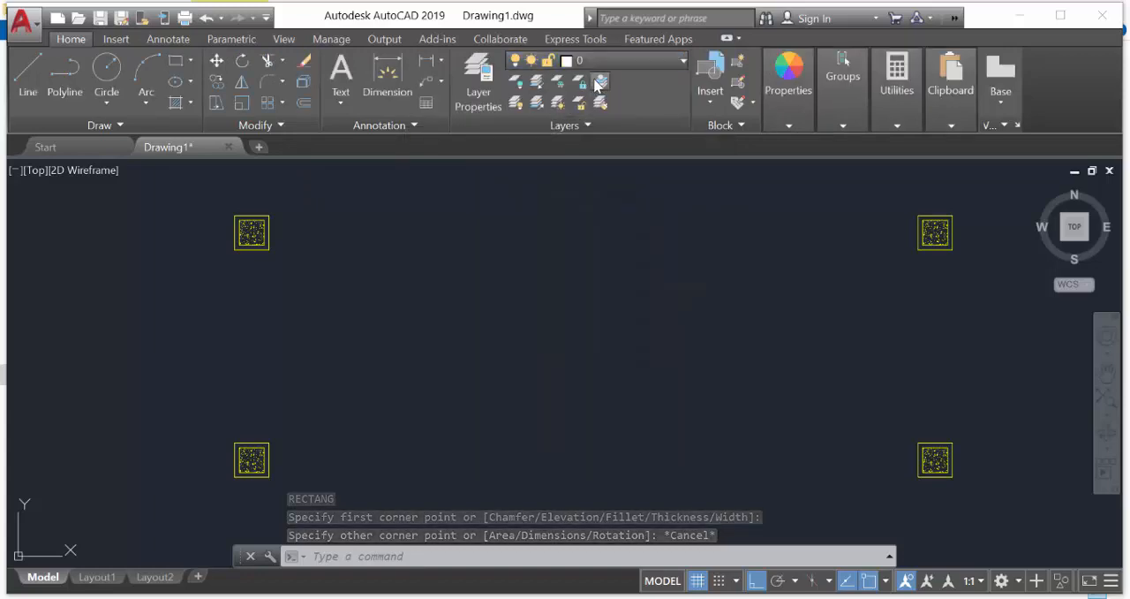
Draw a rectangle spanning the gap between the two upper columns, from the left column's upper-right corner to the right column's lower-left corner
{"action": "type", "text": "rec"}
{"action": "key", "text": "Return"}
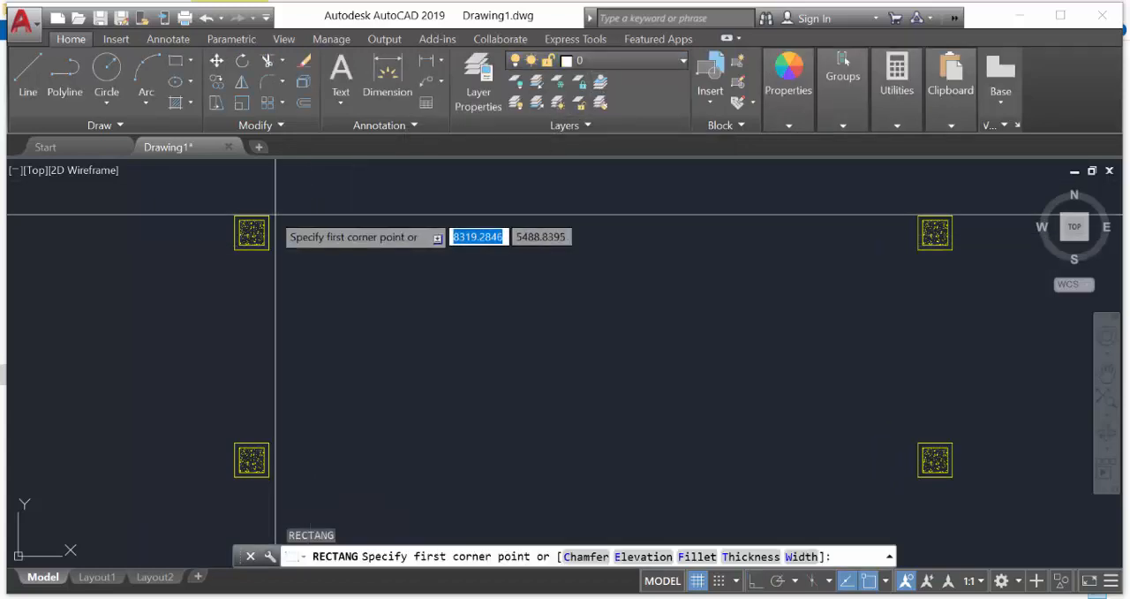
{"action": "left_click", "coordinate": [275, 214]}
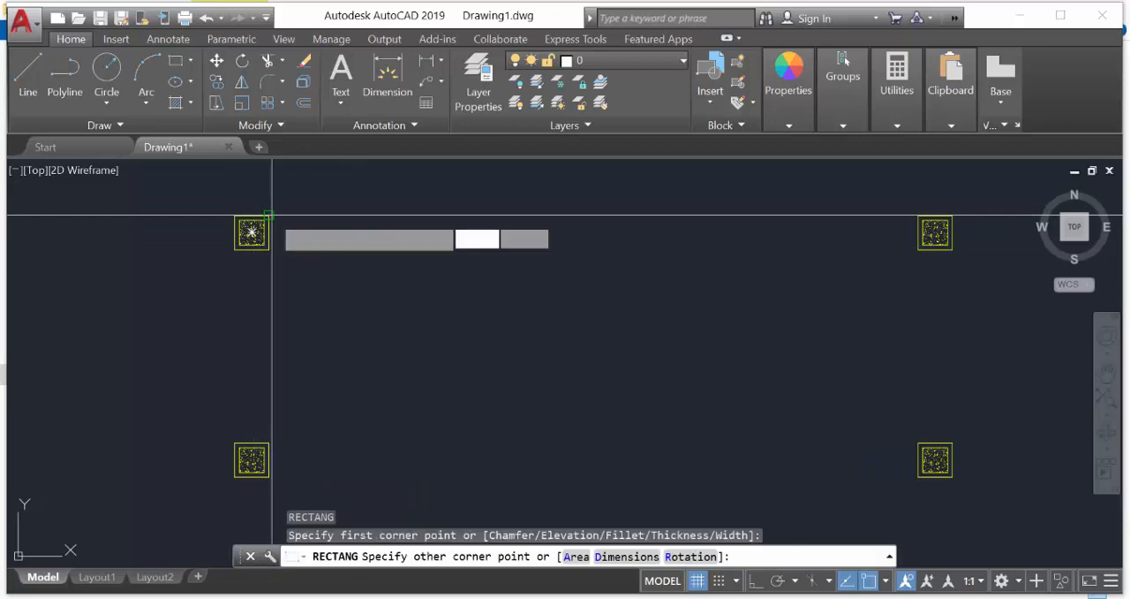
{"action": "left_click", "coordinate": [914, 251]}
Draw a rectangle between the two right-hand columns, from the upper column's lower-left corner to the lower column's upper-right corner
{"action": "key", "text": "Return"}
{"action": "left_click", "coordinate": [918, 250]}
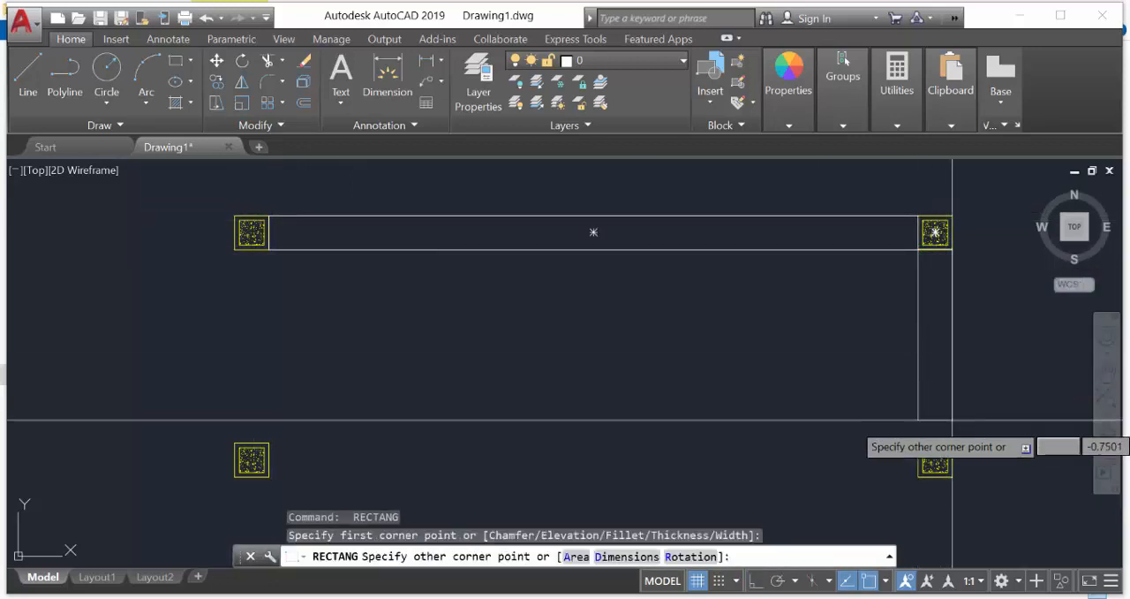
{"action": "left_click", "coordinate": [952, 441]}
{"action": "key", "text": "Return"}
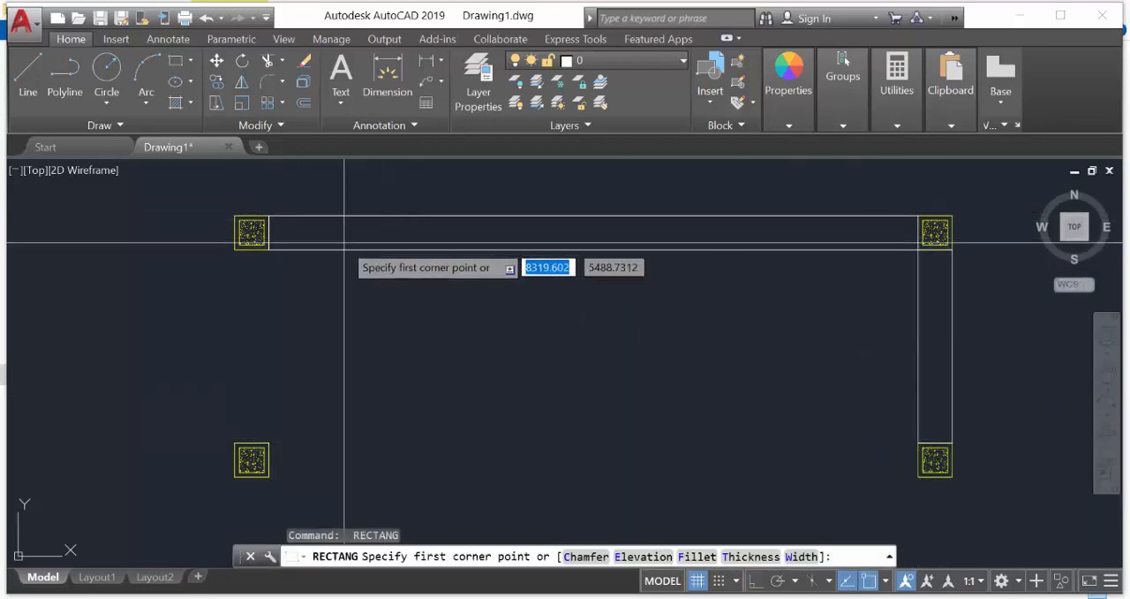
Draw one rectangle spanning the gap between the two left-hand columns and another spanning the gap between the two lower columns
{"action": "left_click", "coordinate": [269, 249]}
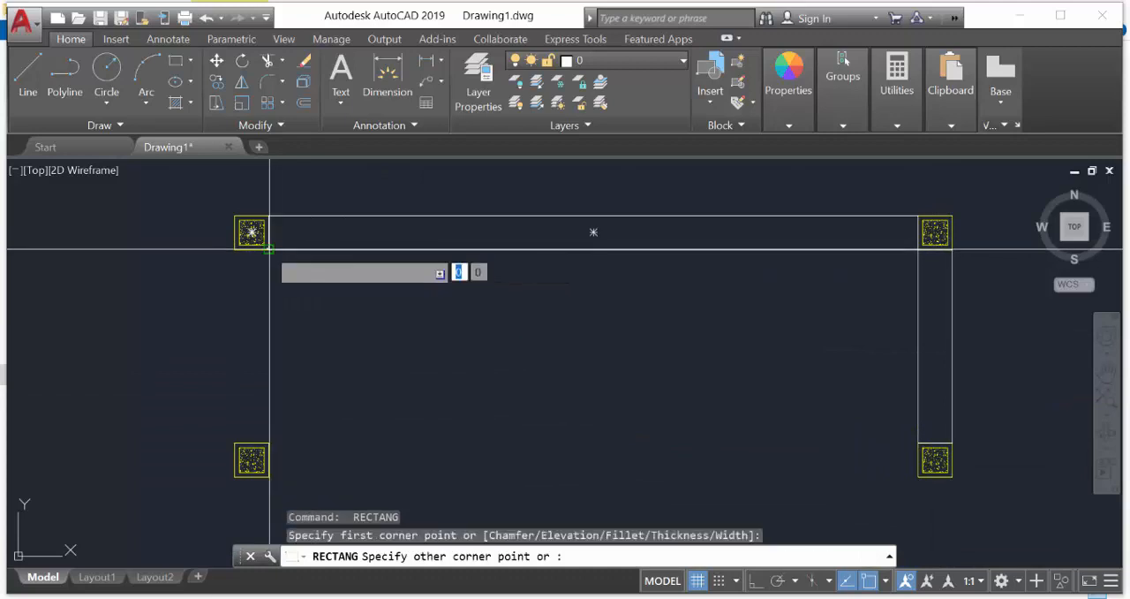
{"action": "left_click", "coordinate": [234, 442]}
{"action": "key", "text": "Return"}
{"action": "left_click", "coordinate": [269, 443]}
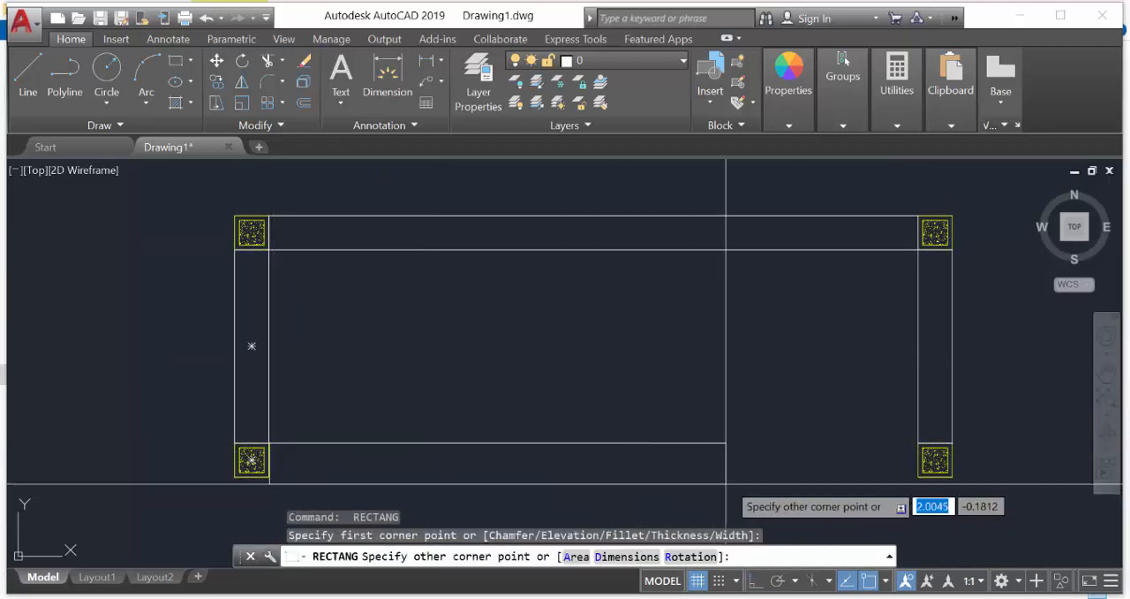
{"action": "left_click", "coordinate": [918, 477]}
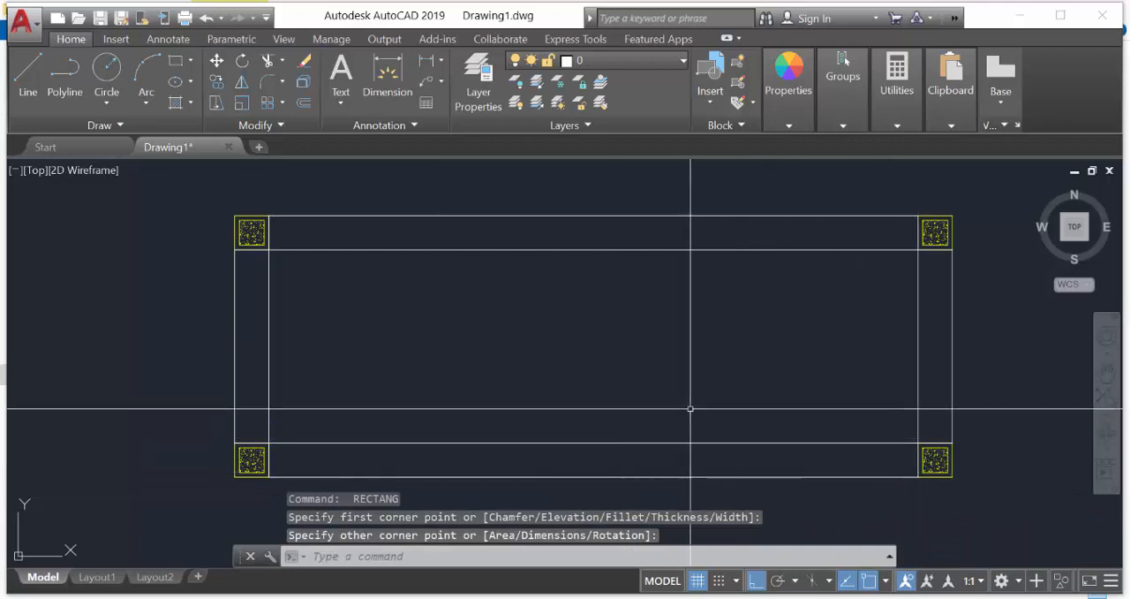
{"action": "key", "text": "Escape"}
Select all four column blocks to check them, and clear the selection
{"action": "left_click", "coordinate": [252, 232]}
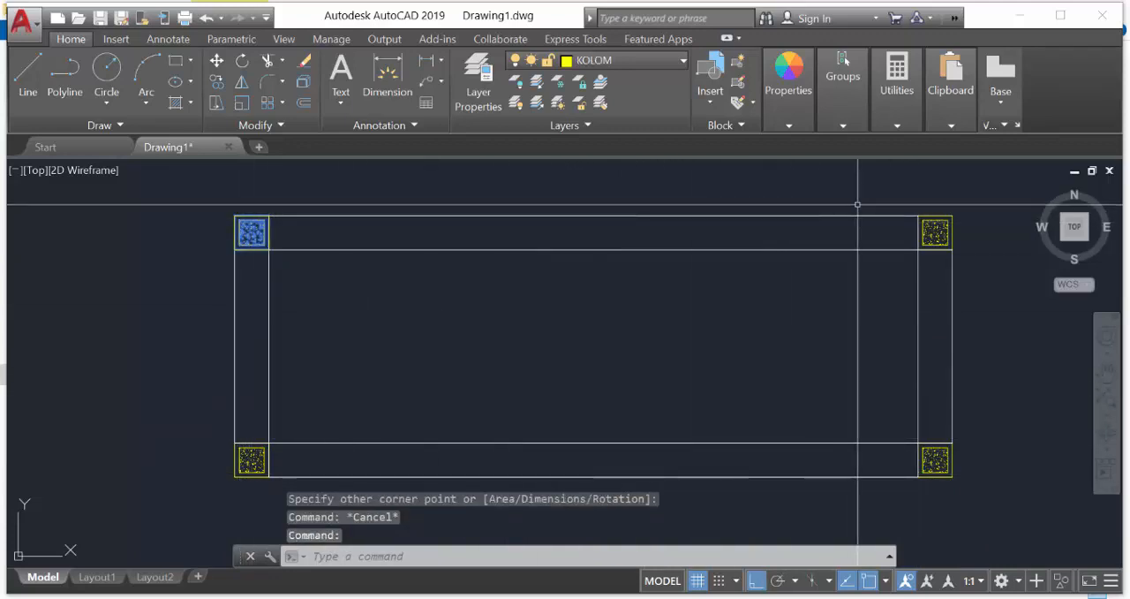
{"action": "left_click", "coordinate": [935, 232]}
{"action": "left_click", "coordinate": [935, 460]}
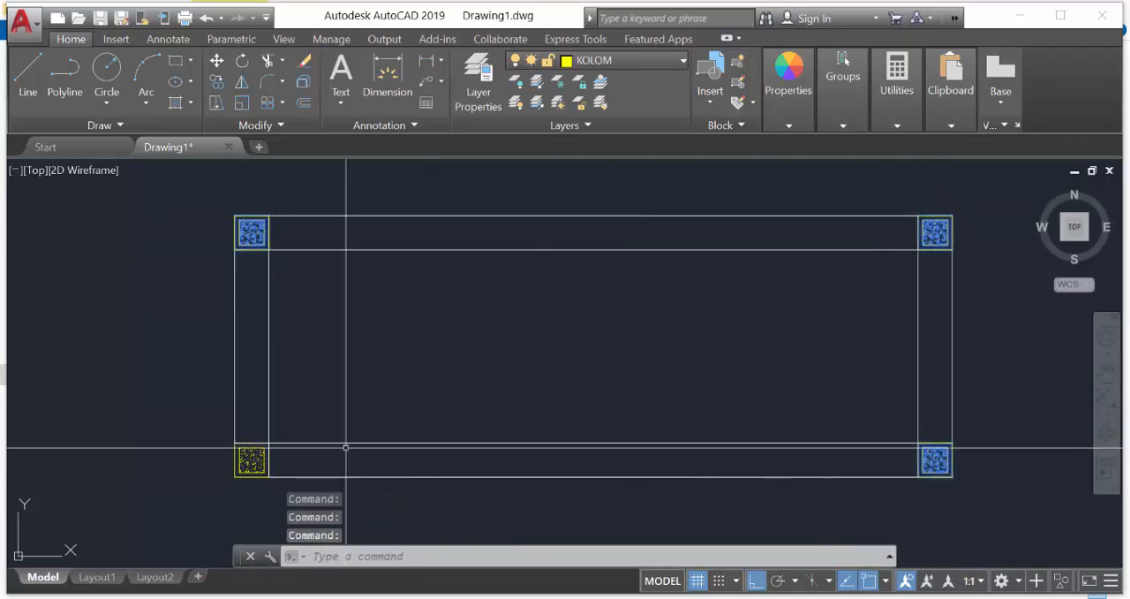
{"action": "left_click", "coordinate": [251, 459]}
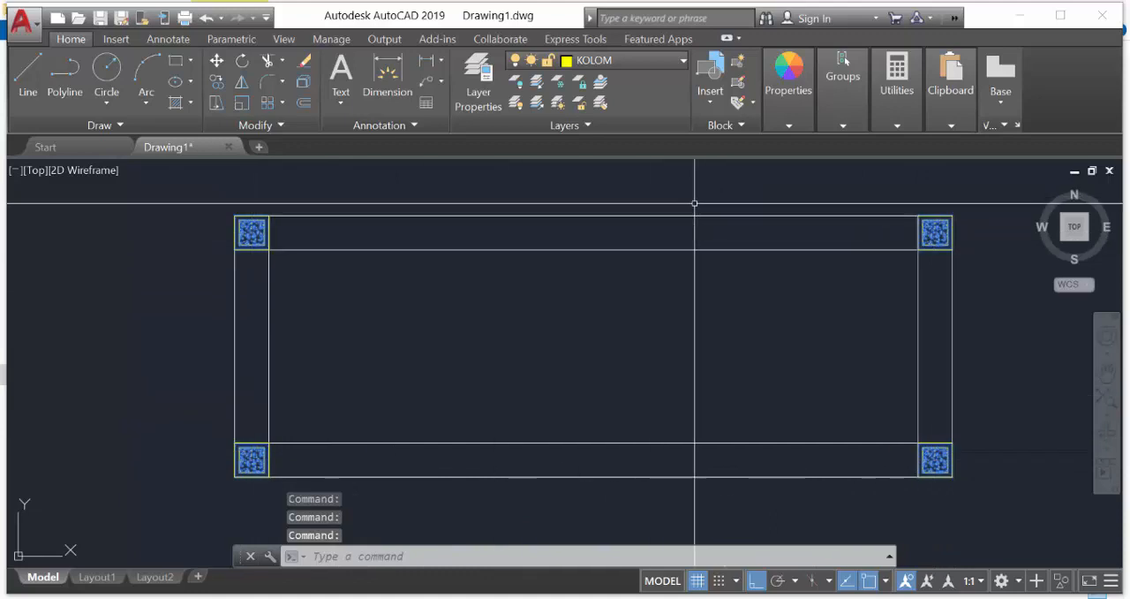
{"action": "key", "text": "Escape"}
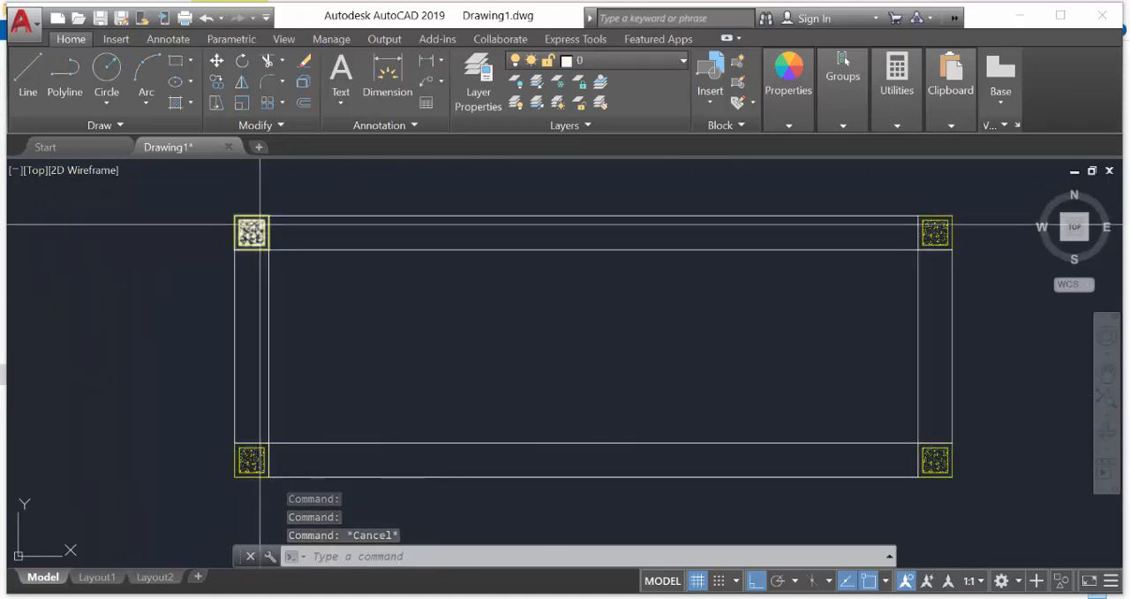
Open the KOLOM PRAKTIS block definition of the upper-left column in the Block Editor
{"action": "mouse_move", "coordinate": [255, 225]}
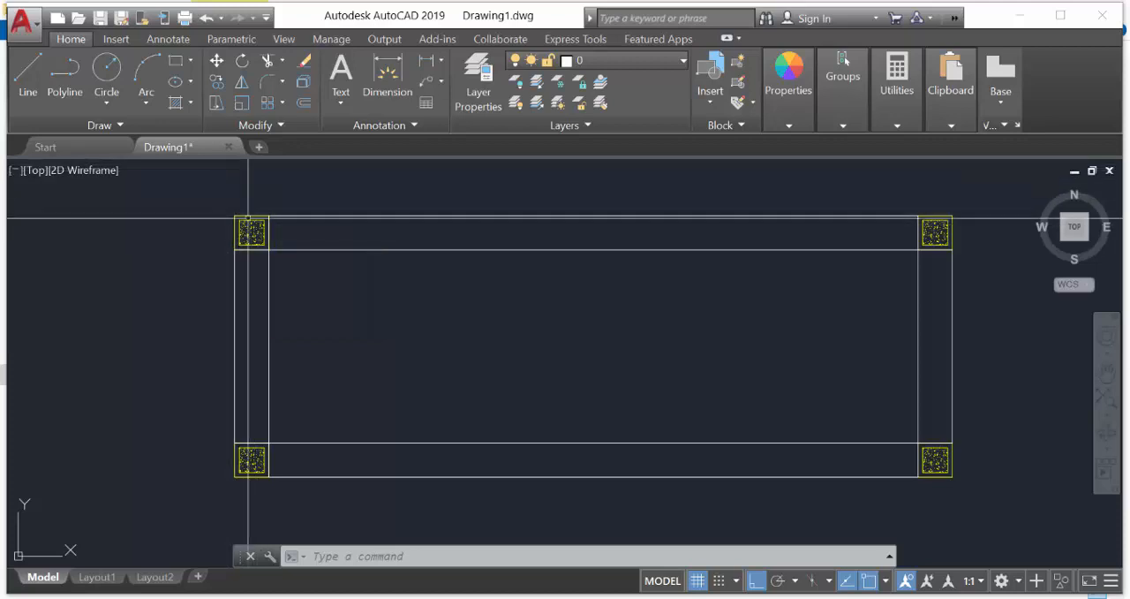
{"action": "left_click", "coordinate": [254, 232]}
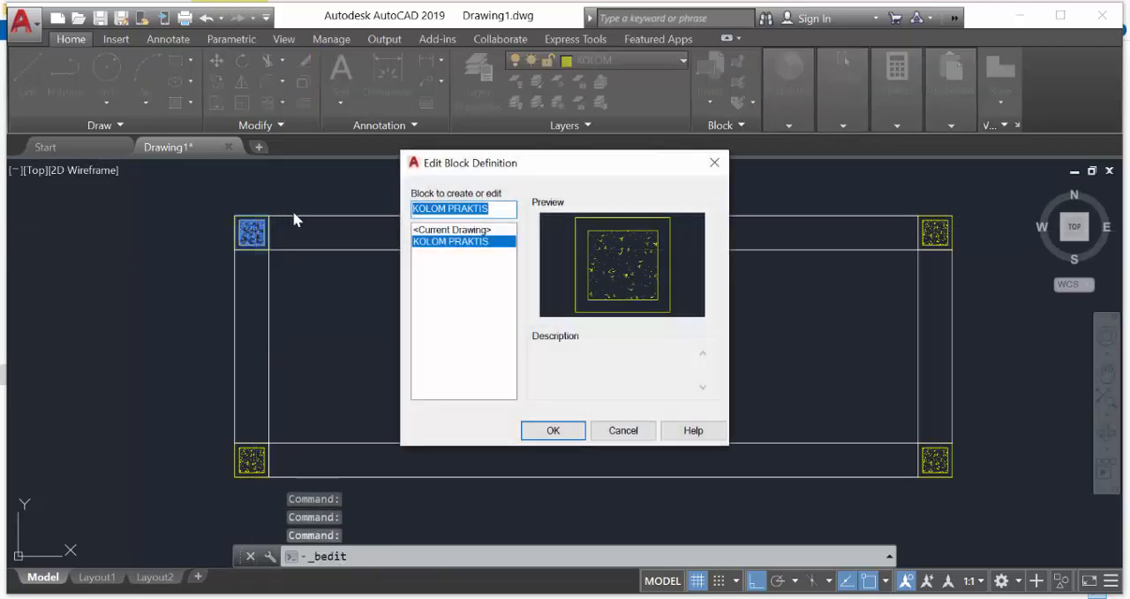
{"action": "left_click", "coordinate": [714, 162]}
{"action": "double_click", "coordinate": [252, 232]}
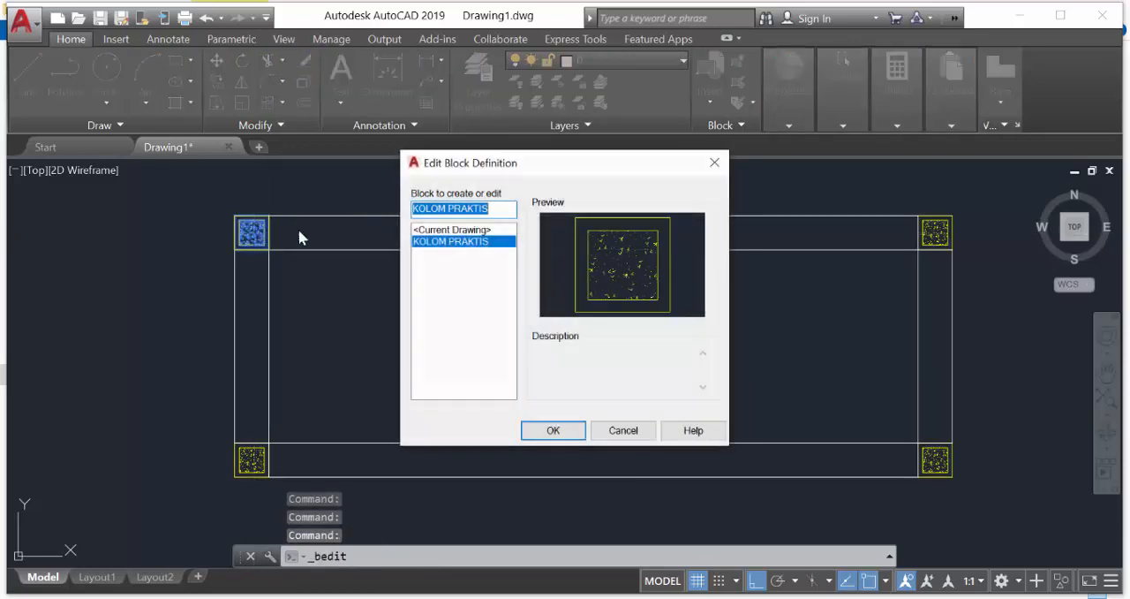
{"action": "left_click", "coordinate": [570, 431]}
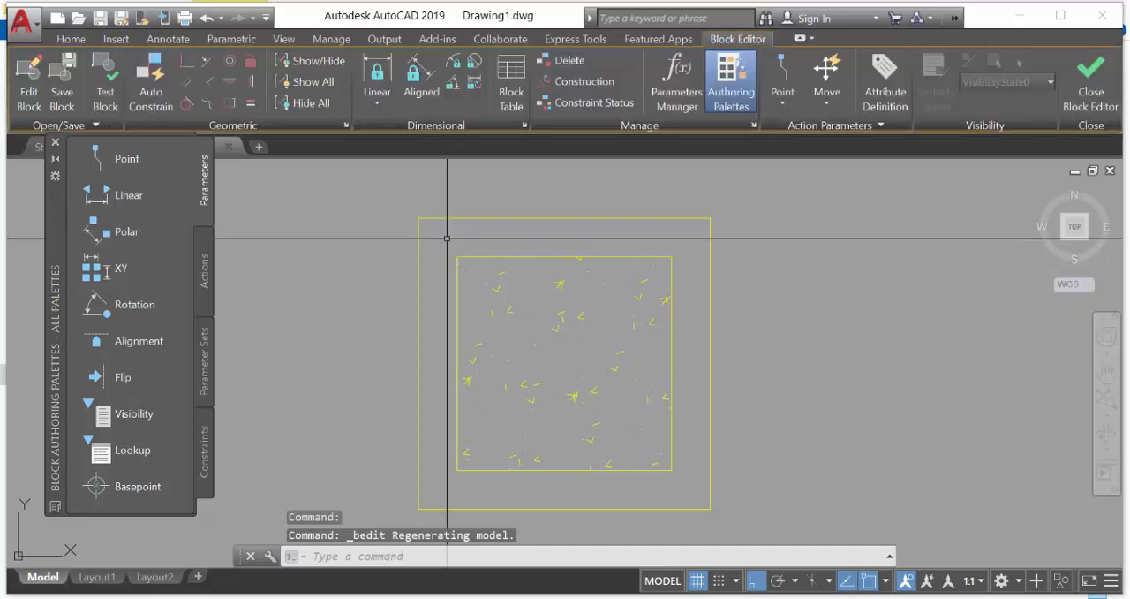
Offset the column's outer square outward by 0.025
{"action": "scroll", "coordinate": [450, 239], "scroll_direction": "down", "scroll_amount": 2}
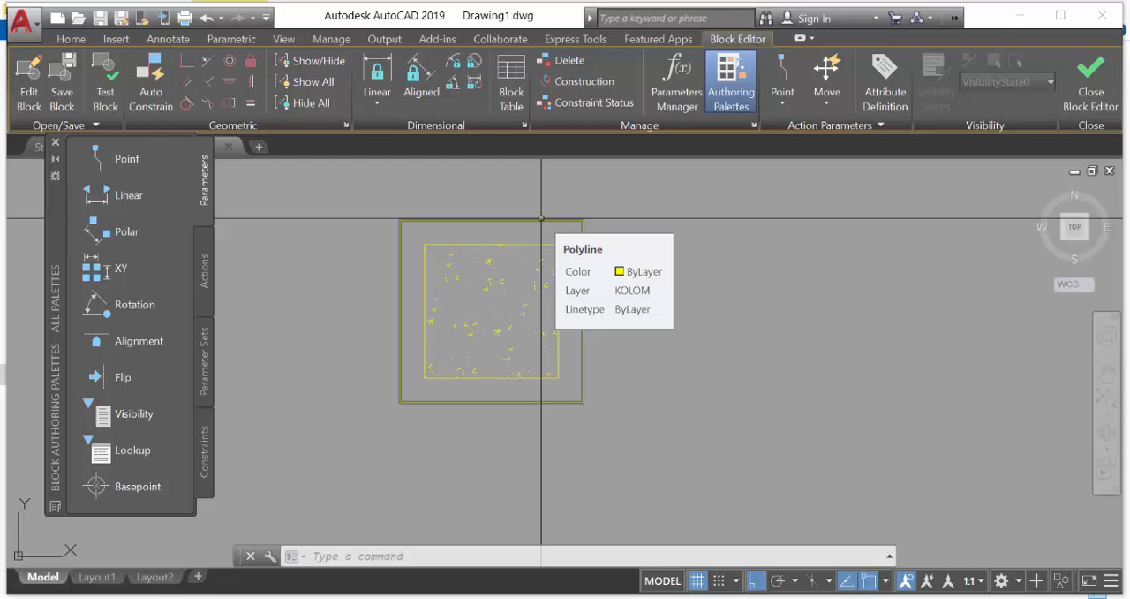
{"action": "type", "text": "O"}
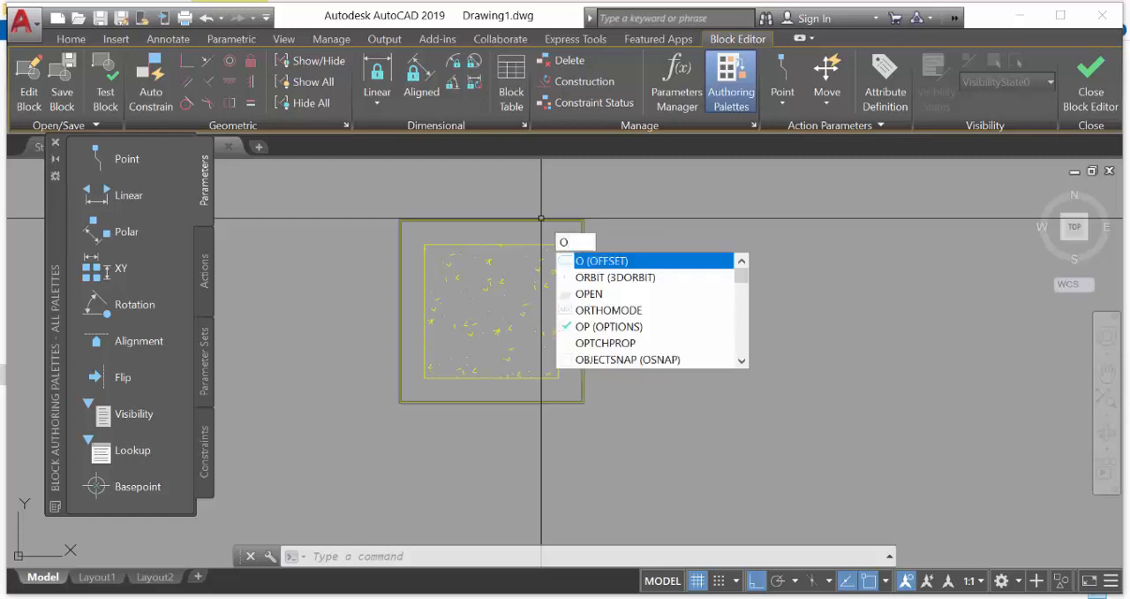
{"action": "key", "text": "Return"}
{"action": "type", "text": "0."}
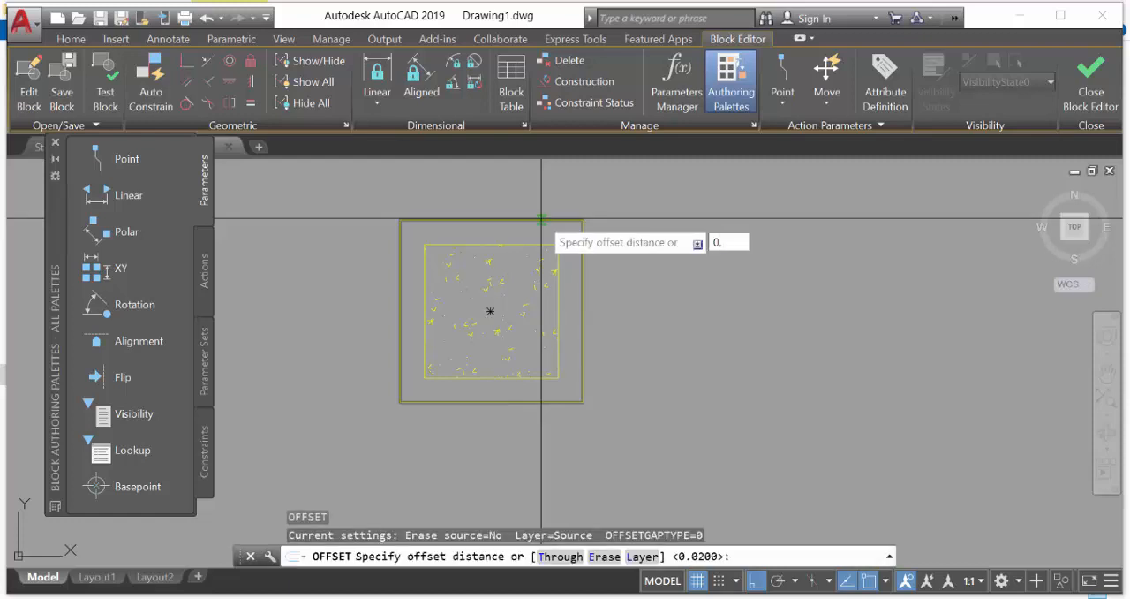
{"action": "type", "text": "025"}
{"action": "key", "text": "Return"}
{"action": "left_click", "coordinate": [542, 220]}
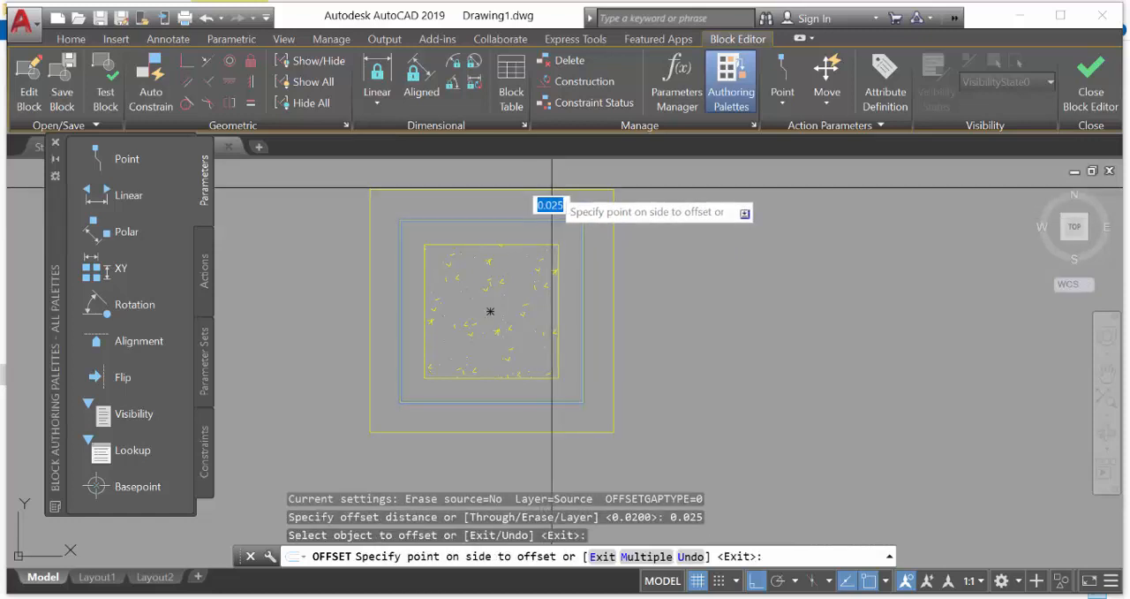
{"action": "left_click", "coordinate": [552, 188]}
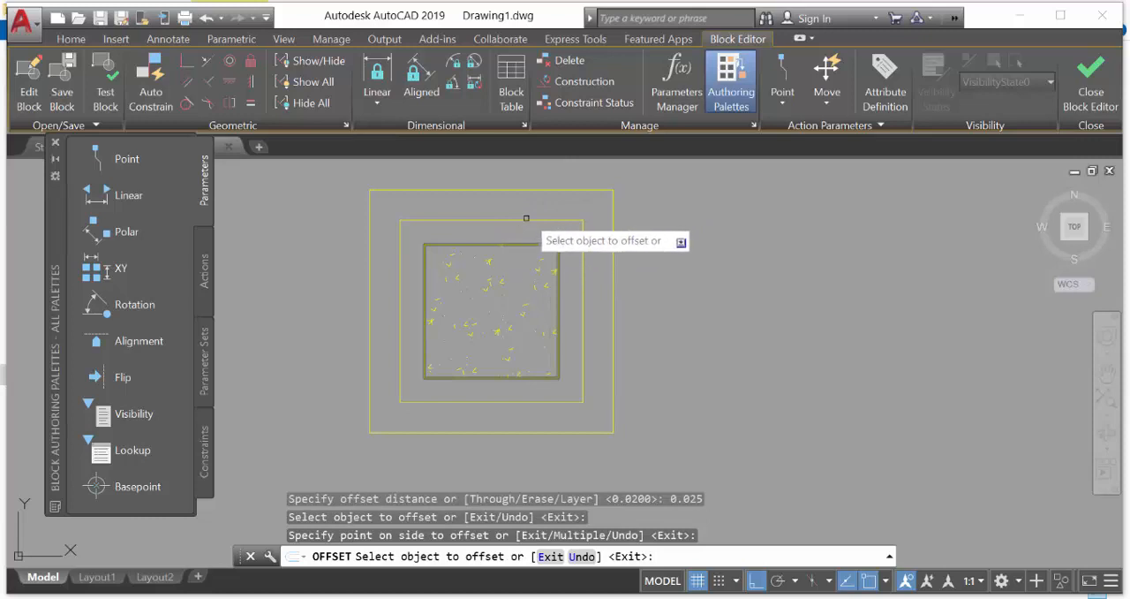
{"action": "key", "text": "Return"}
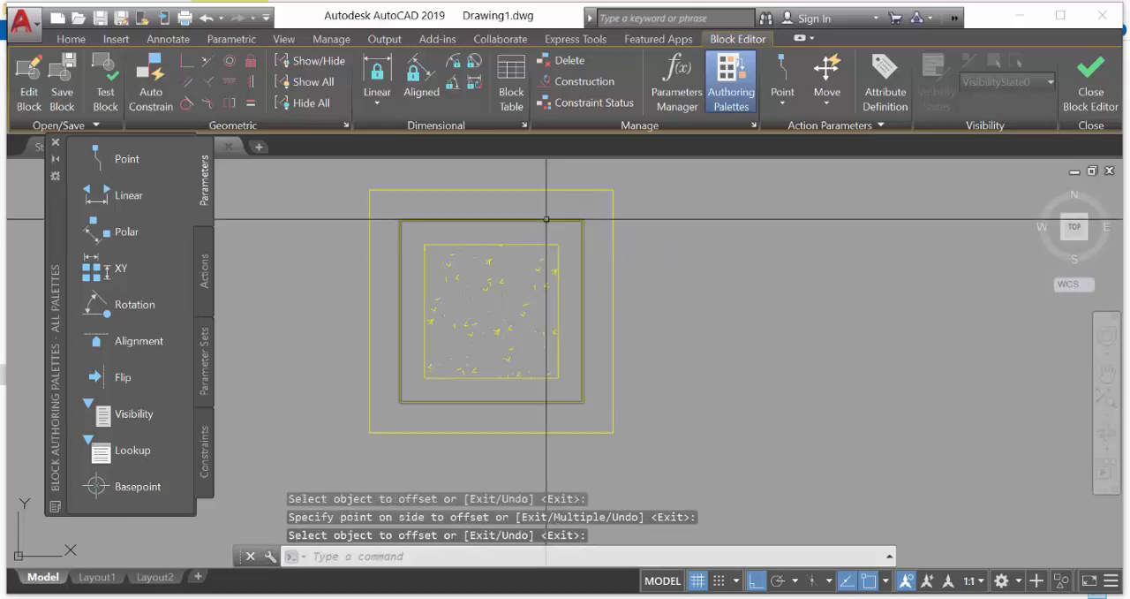
Erase the column's original outer square, which lies just inside the new offset square
{"action": "left_click", "coordinate": [546, 219]}
{"action": "type", "text": "E"}
{"action": "key", "text": "Return"}
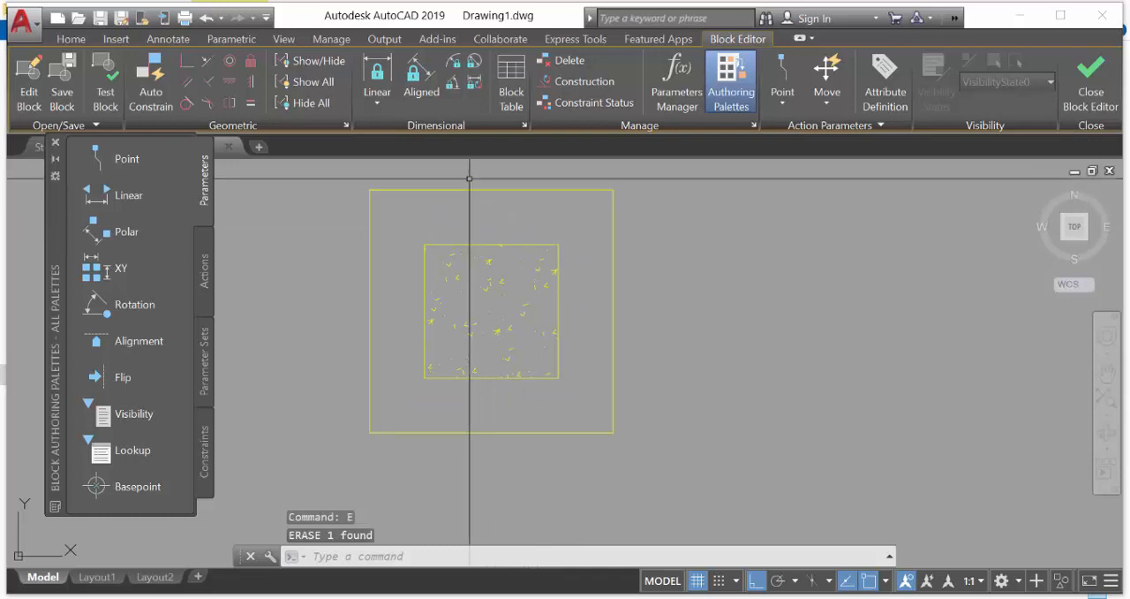
{"action": "type", "text": "O"}
{"action": "key", "text": "Return"}
{"action": "type", "text": ".0"}
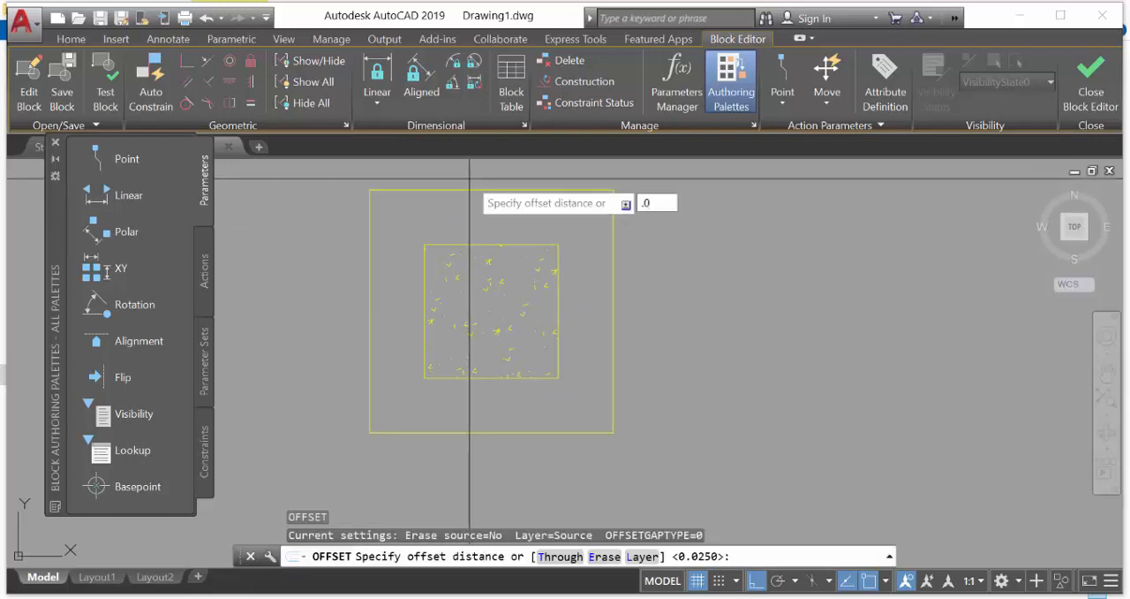
{"action": "type", "text": "2"}
{"action": "left_click", "coordinate": [469, 177]}
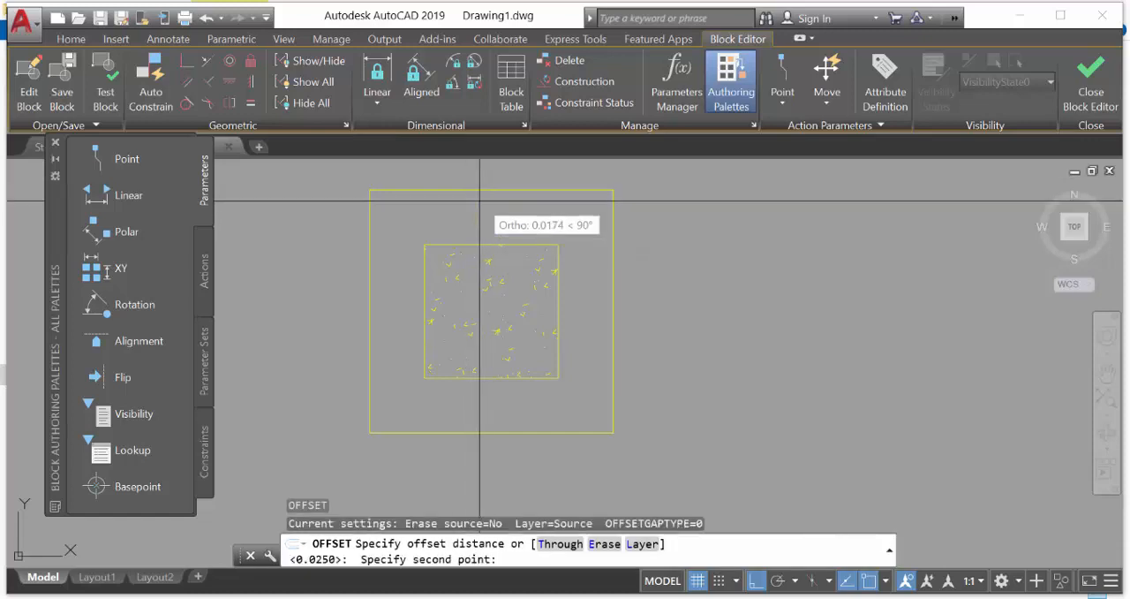
{"action": "key", "text": "Escape"}
Offset the new outer square inward by 0.02
{"action": "type", "text": "o"}
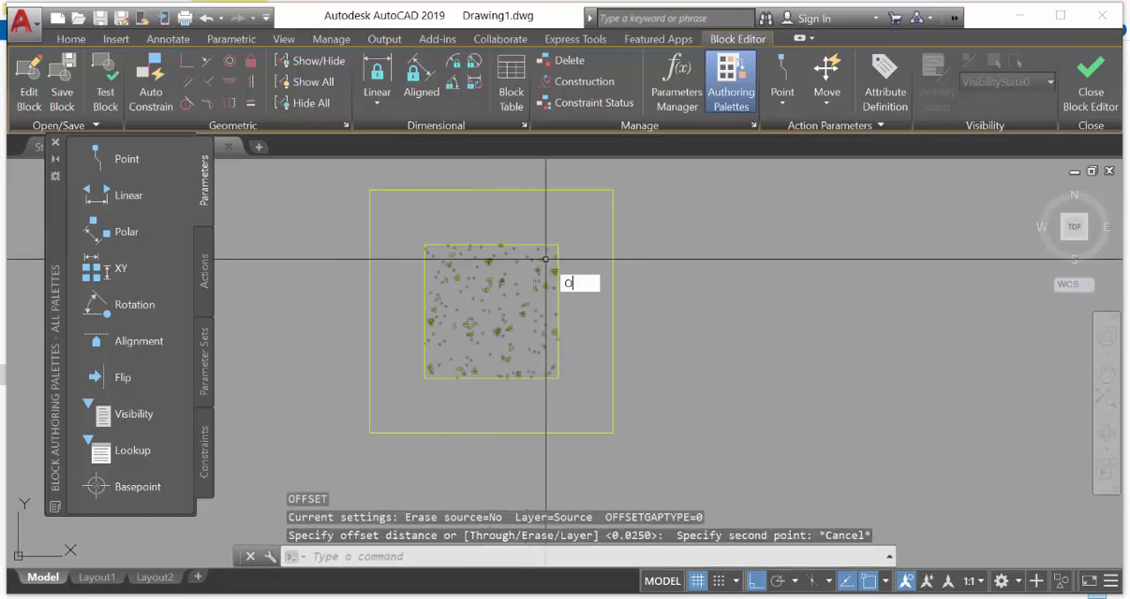
{"action": "key", "text": "Return"}
{"action": "type", "text": "0.02"}
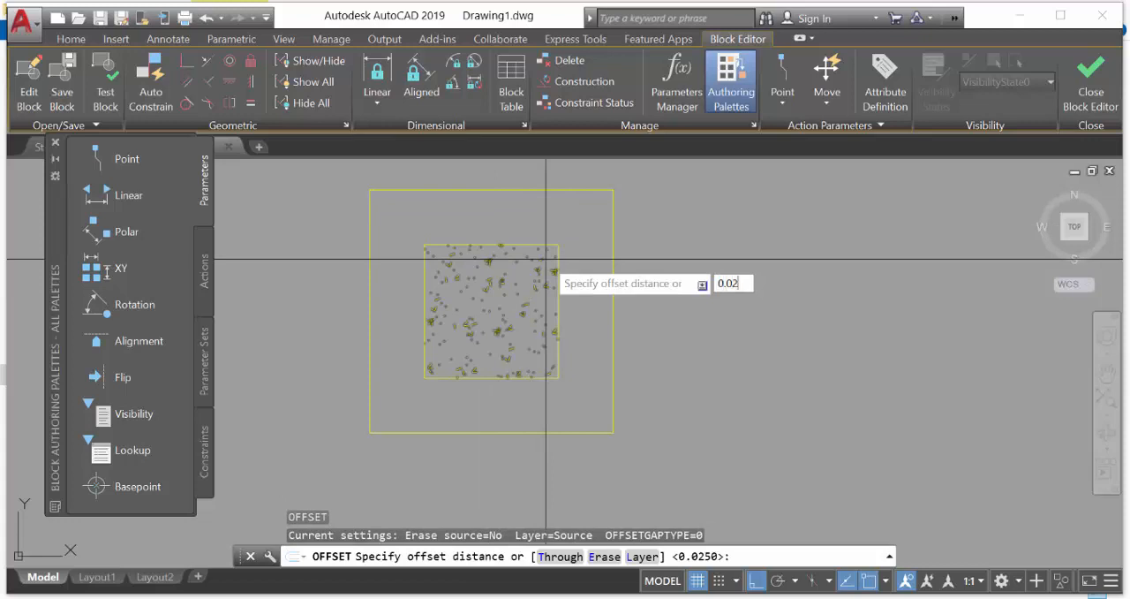
{"action": "key", "text": "Return"}
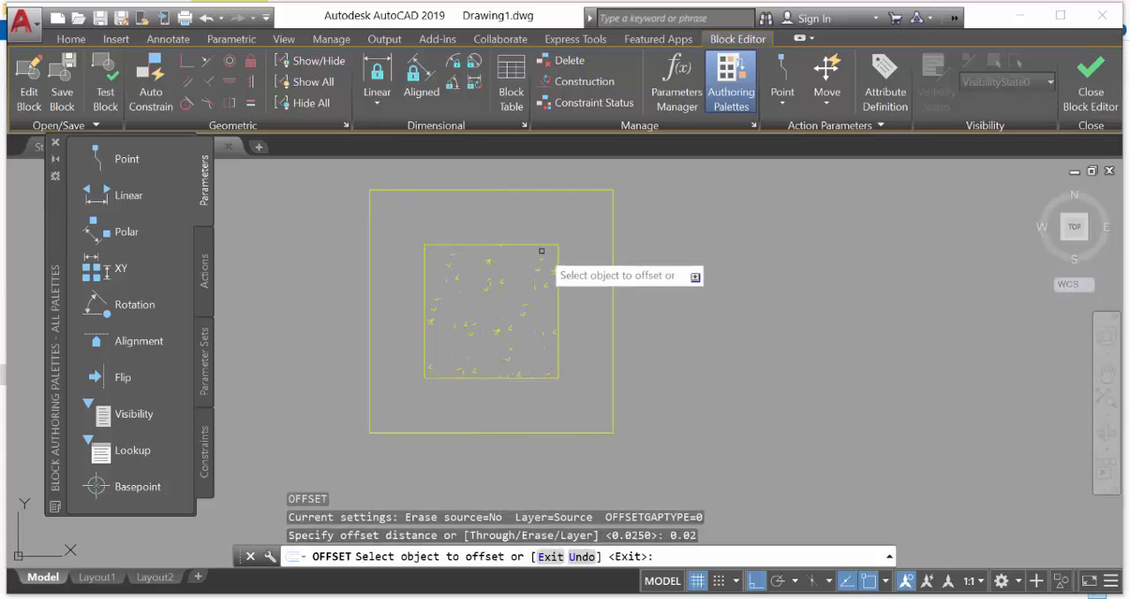
{"action": "left_click", "coordinate": [537, 191]}
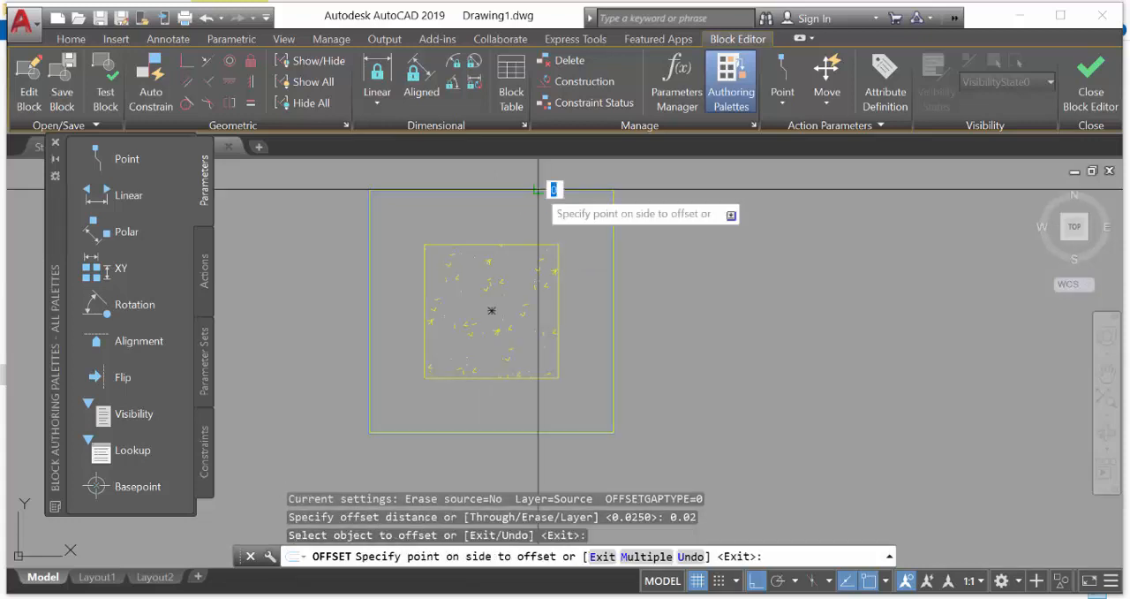
{"action": "left_click", "coordinate": [540, 213]}
{"action": "key", "text": "Return"}
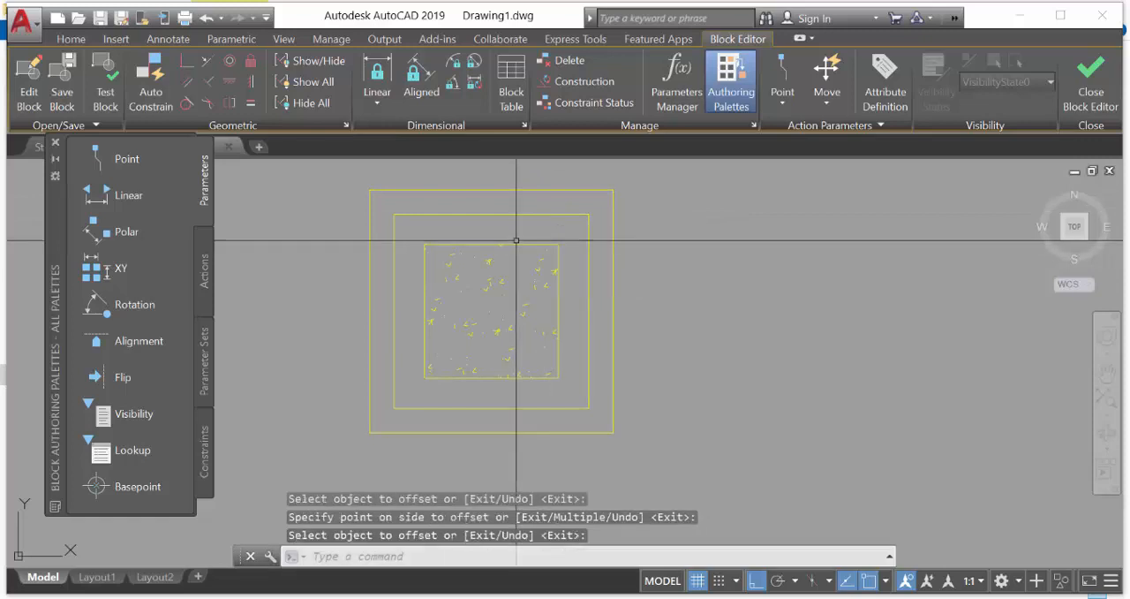
Erase the innermost square together with its concrete hatch
{"action": "left_click", "coordinate": [516, 240]}
{"action": "left_click", "coordinate": [417, 394]}
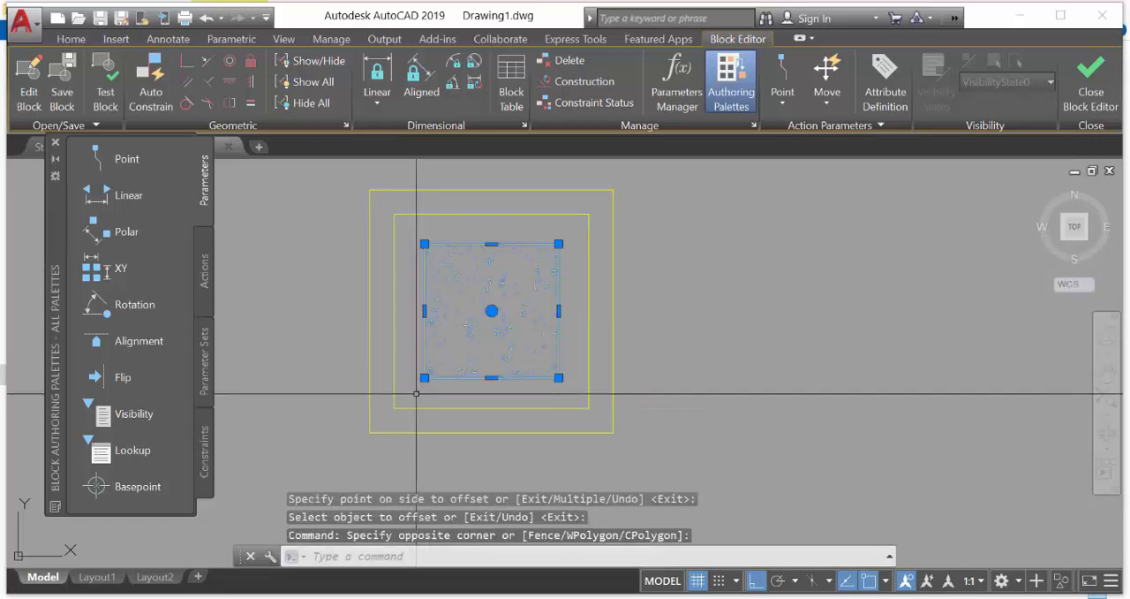
{"action": "type", "text": "e"}
{"action": "key", "text": "Return"}
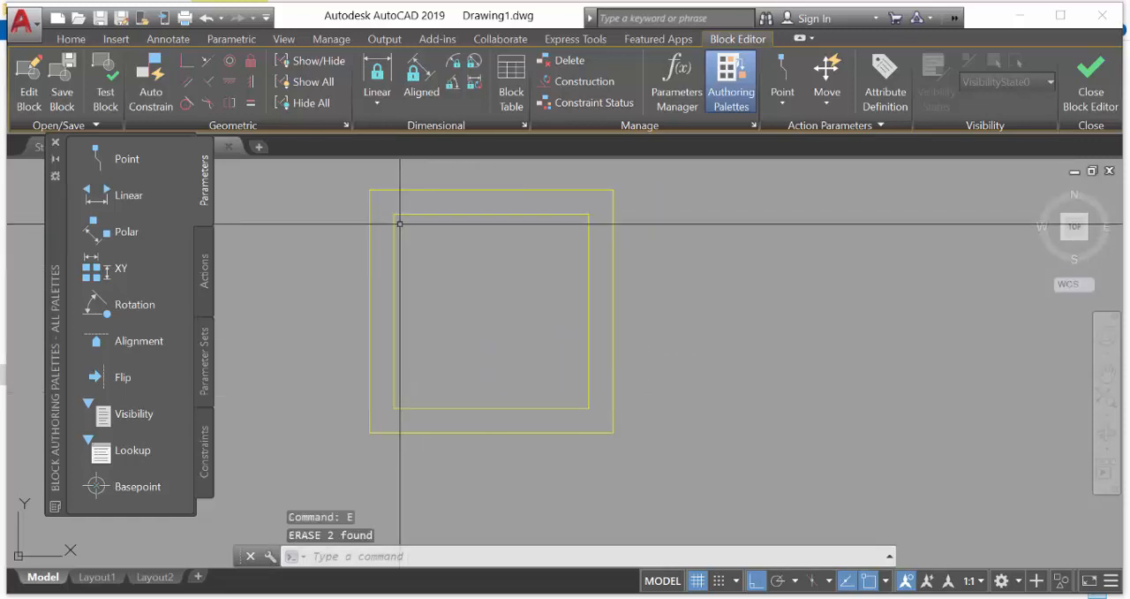
Draw two crossing diagonal lines between the opposite corners of the inner square
{"action": "type", "text": "l"}
{"action": "key", "text": "Return"}
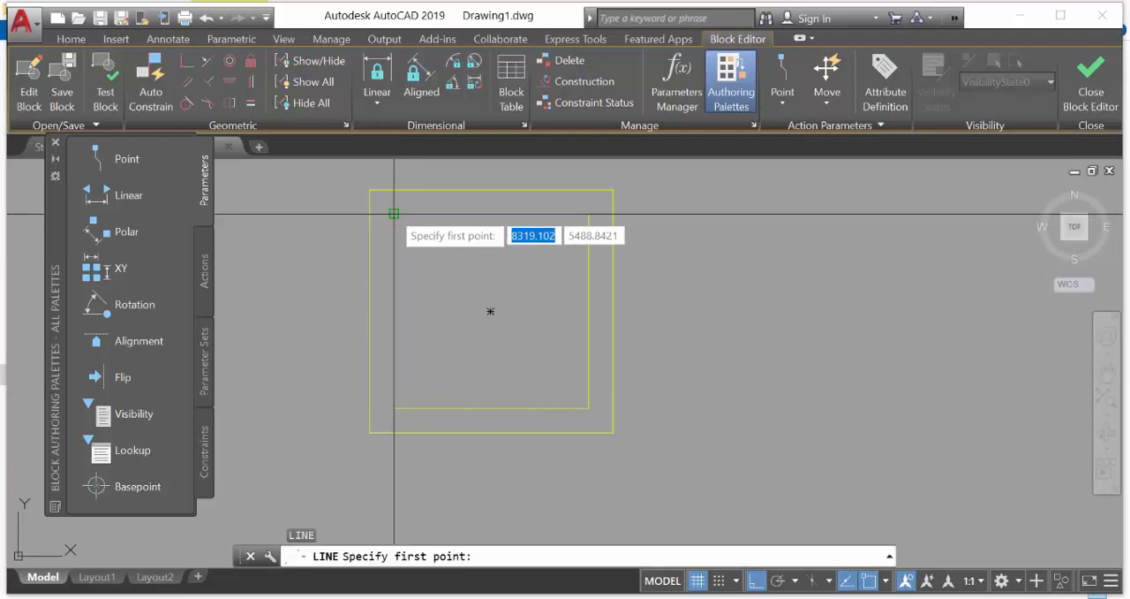
{"action": "left_click", "coordinate": [394, 214]}
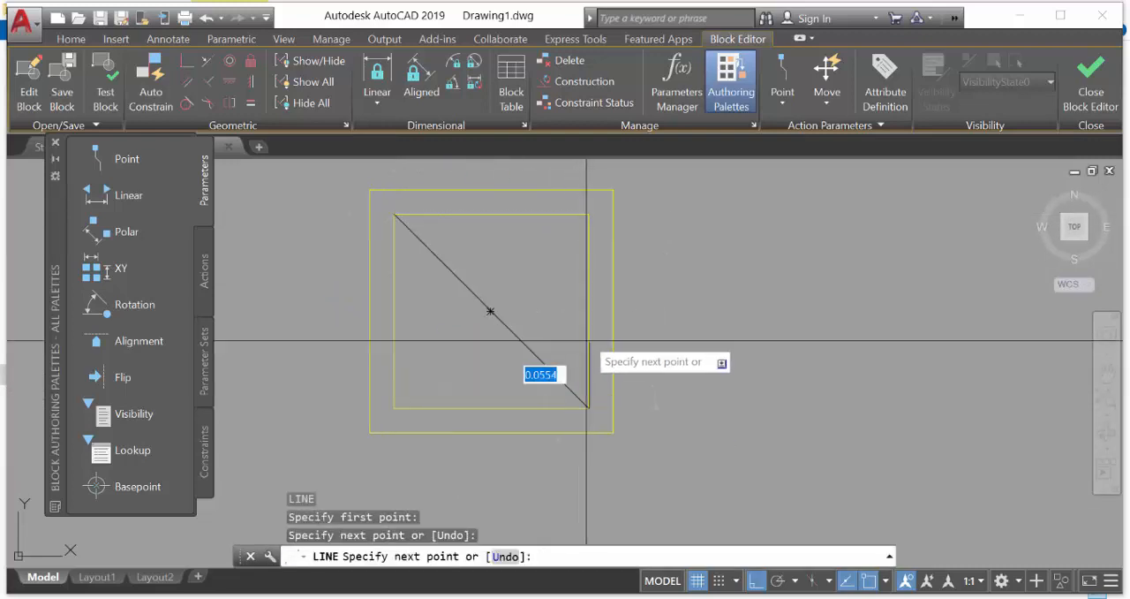
{"action": "left_click", "coordinate": [589, 408]}
{"action": "key", "text": "Return"}
{"action": "type", "text": "l"}
{"action": "key", "text": "Return"}
{"action": "left_click", "coordinate": [589, 213]}
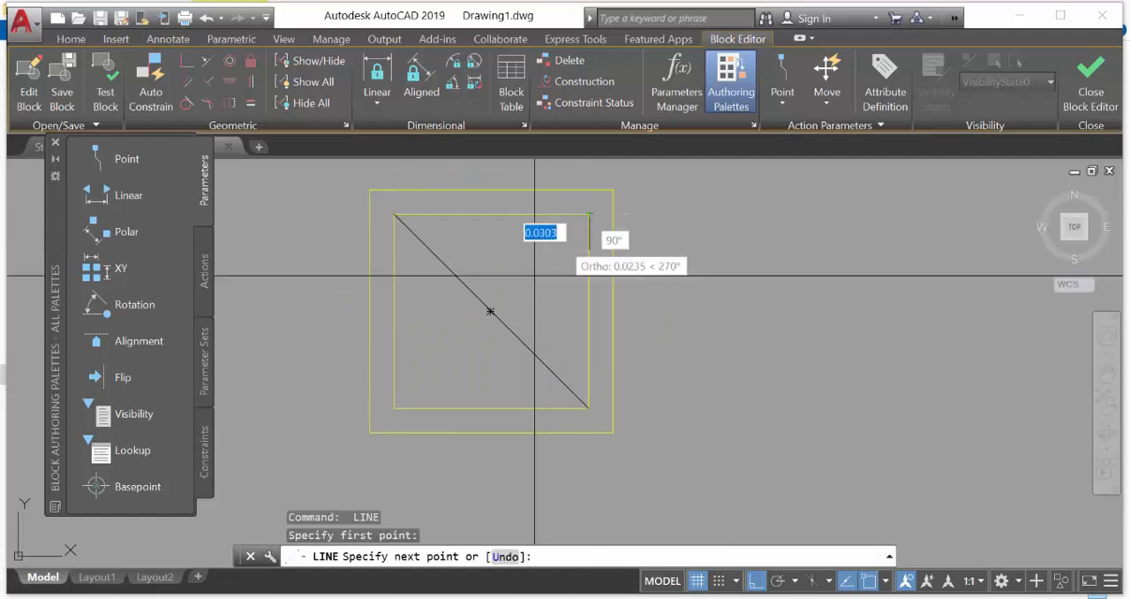
{"action": "left_click", "coordinate": [394, 407]}
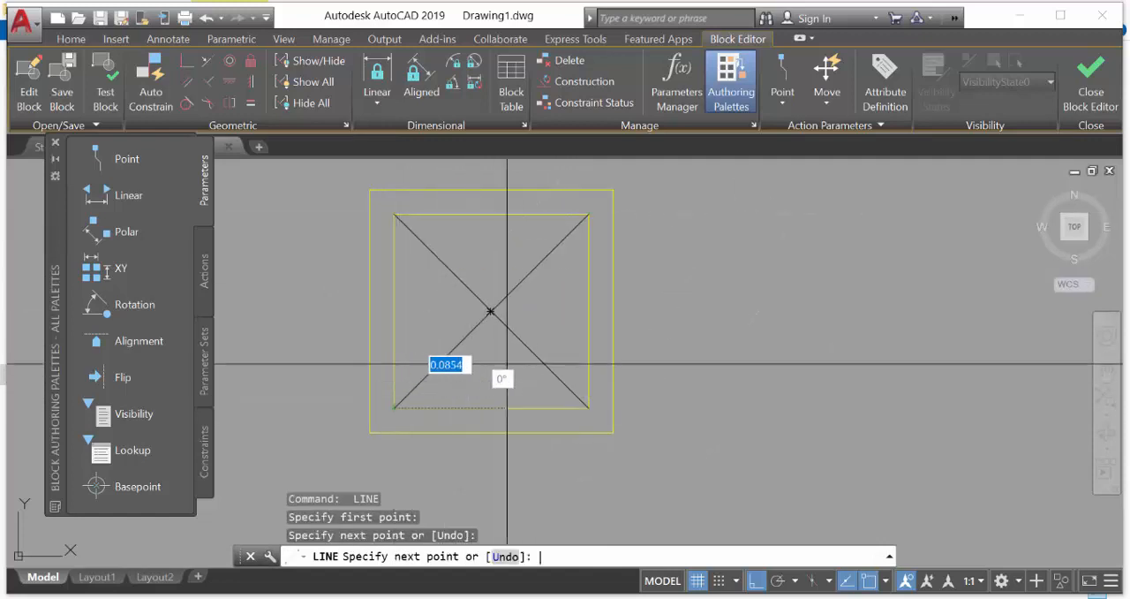
{"action": "key", "text": "Return"}
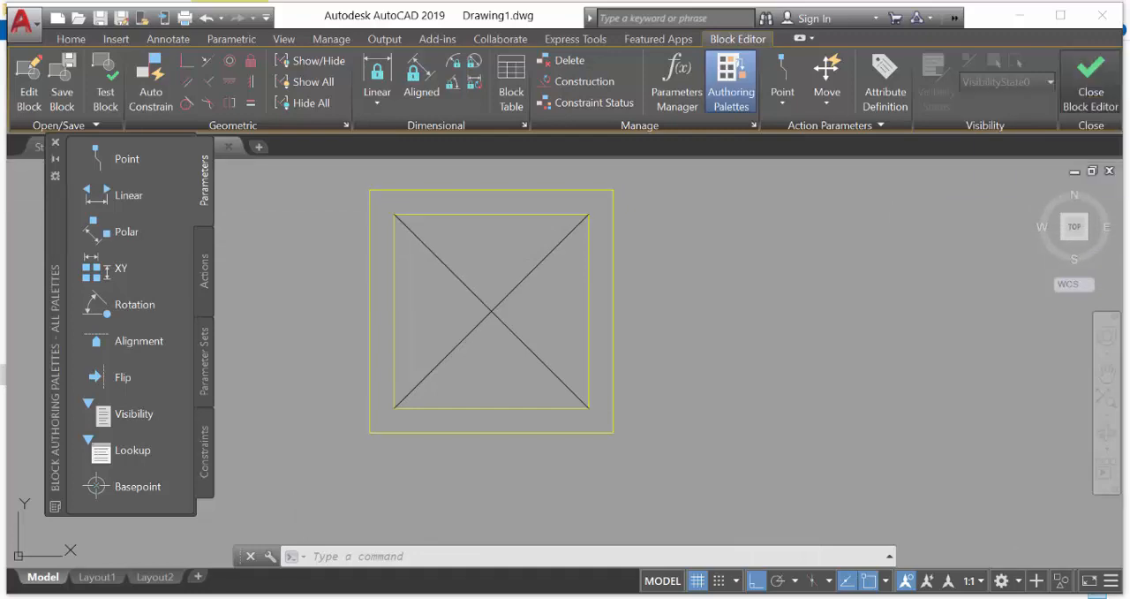
Close the Block Editor and save the changes to KOLOM PRAKTIS
{"action": "left_click", "coordinate": [1091, 75]}
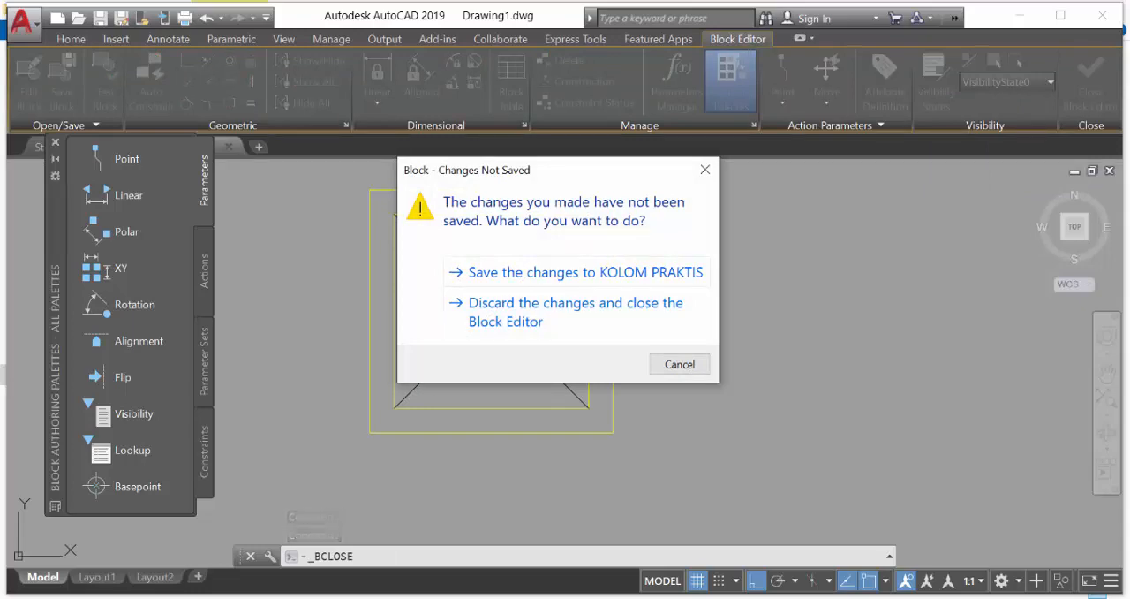
{"action": "left_click", "coordinate": [618, 273]}
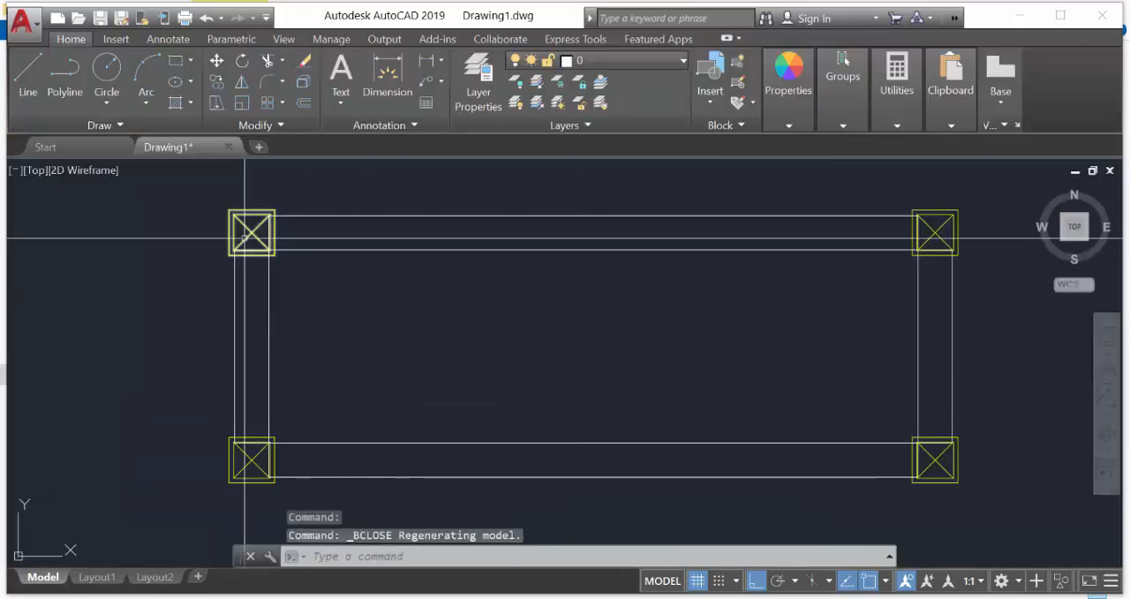
{"action": "scroll", "coordinate": [247, 245], "scroll_direction": "up", "scroll_amount": 1}
{"action": "scroll", "coordinate": [325, 275], "scroll_direction": "down", "scroll_amount": 2}
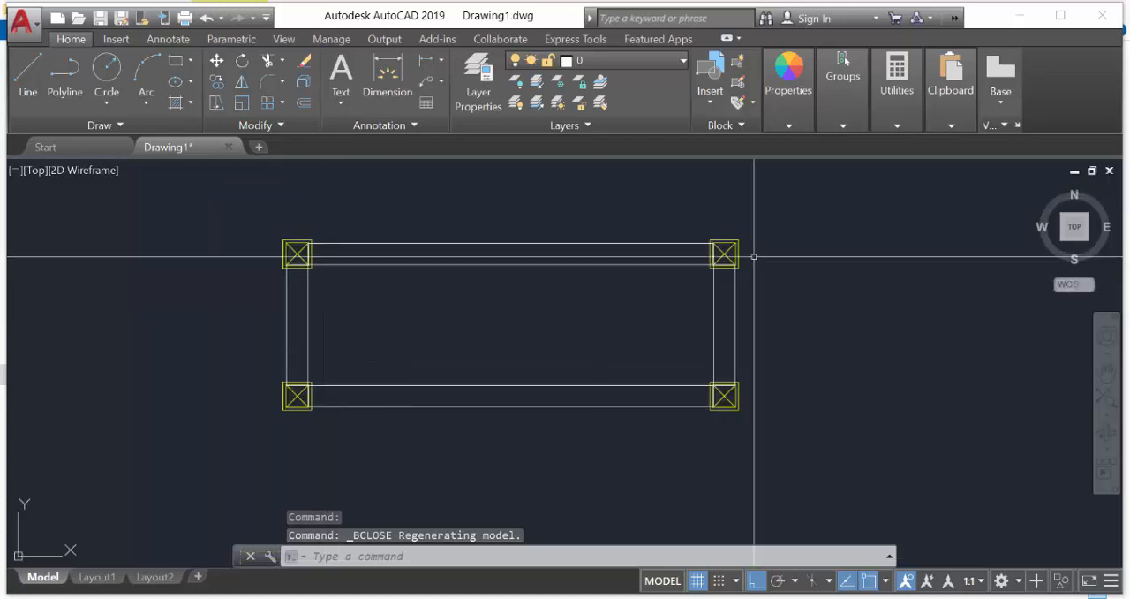
Select all four column blocks and examine the edited column design at the wall corners
{"action": "left_click", "coordinate": [724, 254]}
{"action": "left_click", "coordinate": [725, 398]}
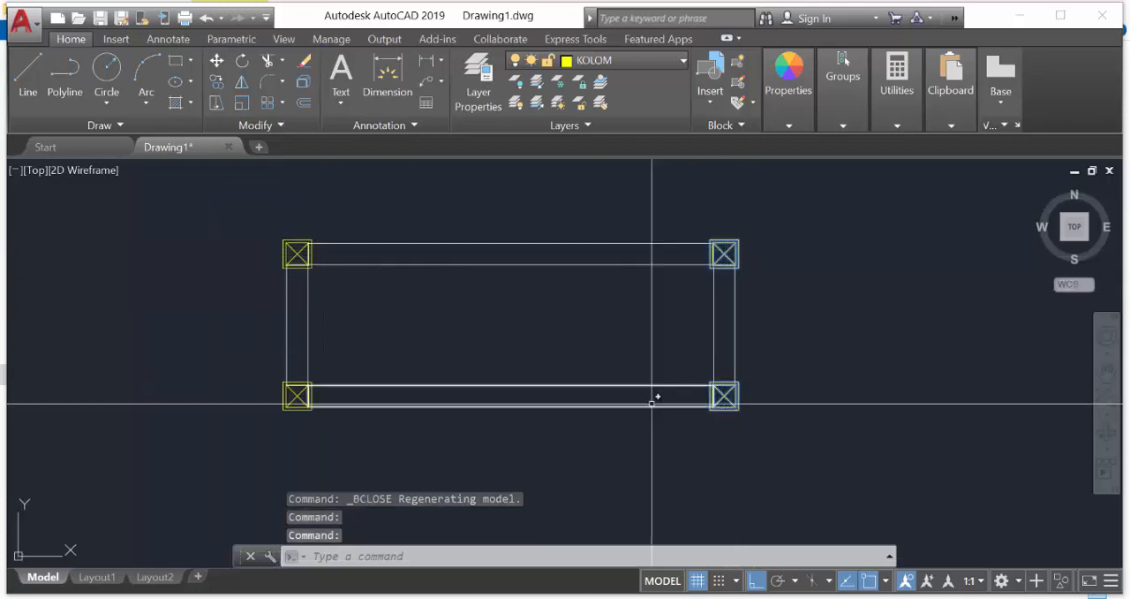
{"action": "left_click", "coordinate": [297, 396]}
{"action": "left_click", "coordinate": [300, 253]}
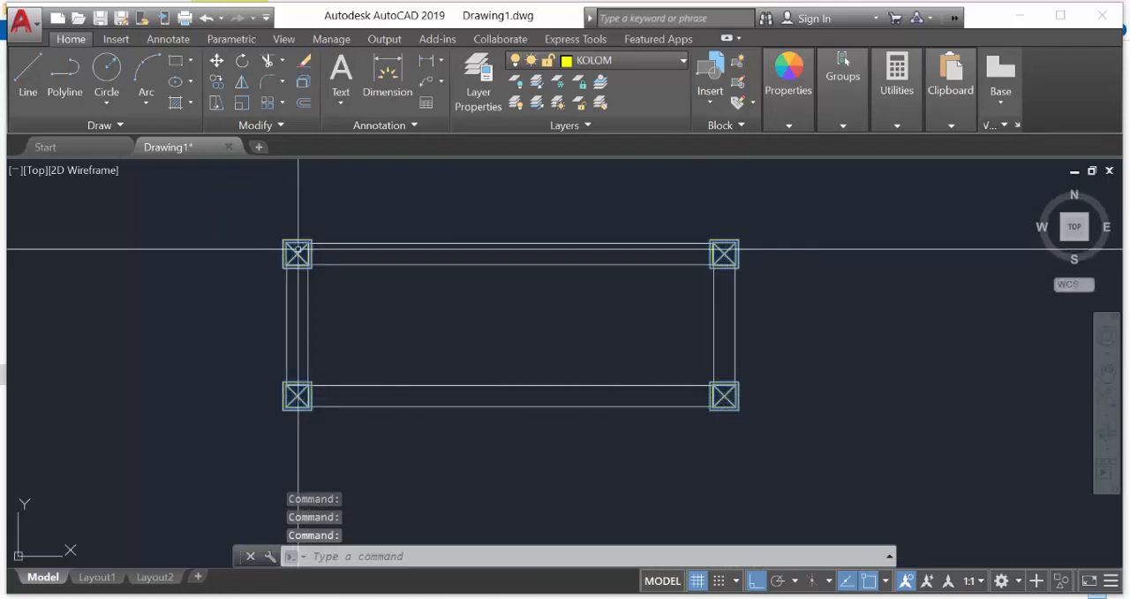
{"action": "scroll", "coordinate": [303, 247], "scroll_direction": "up", "scroll_amount": 3}
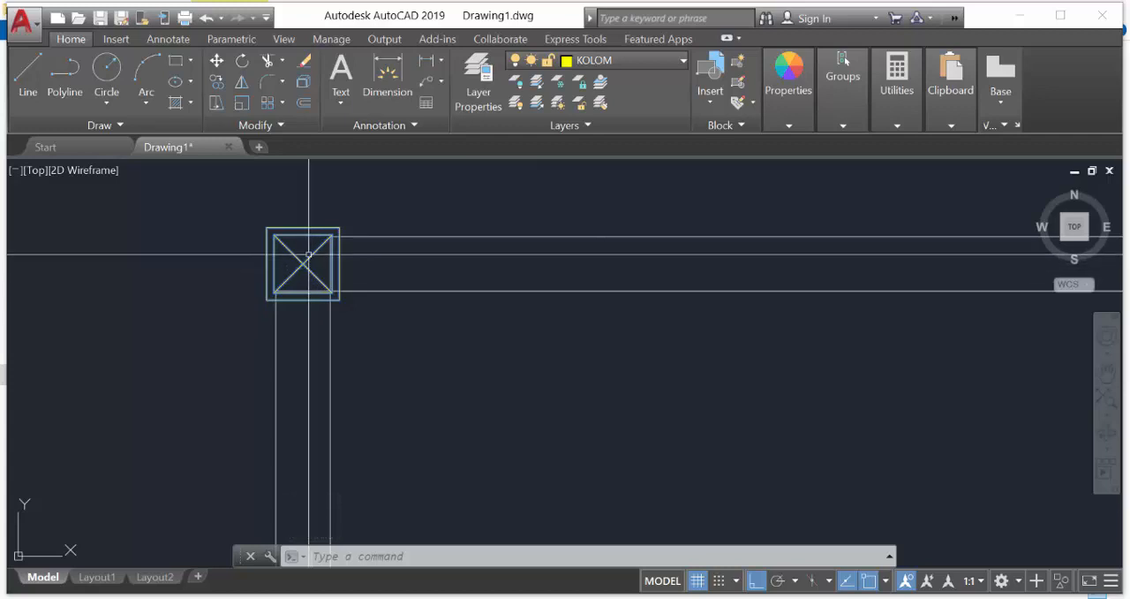
{"action": "mouse_move", "coordinate": [306, 257]}
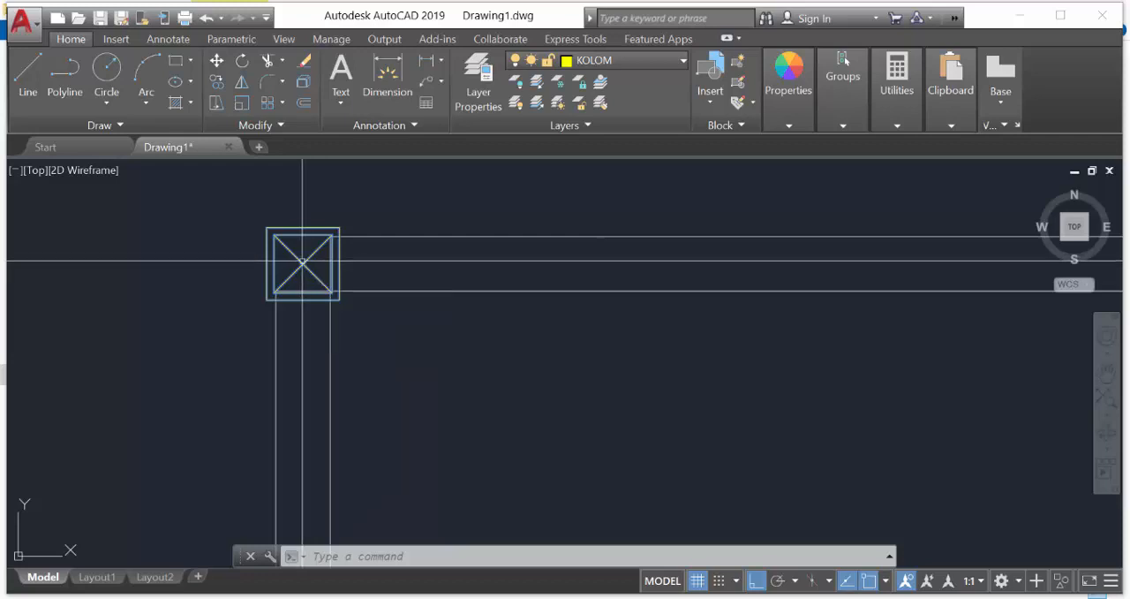
{"action": "scroll", "coordinate": [306, 257], "scroll_direction": "down", "scroll_amount": 4}
{"action": "middle_click_drag", "start_coordinate": [737, 401], "coordinate": [671, 383]}
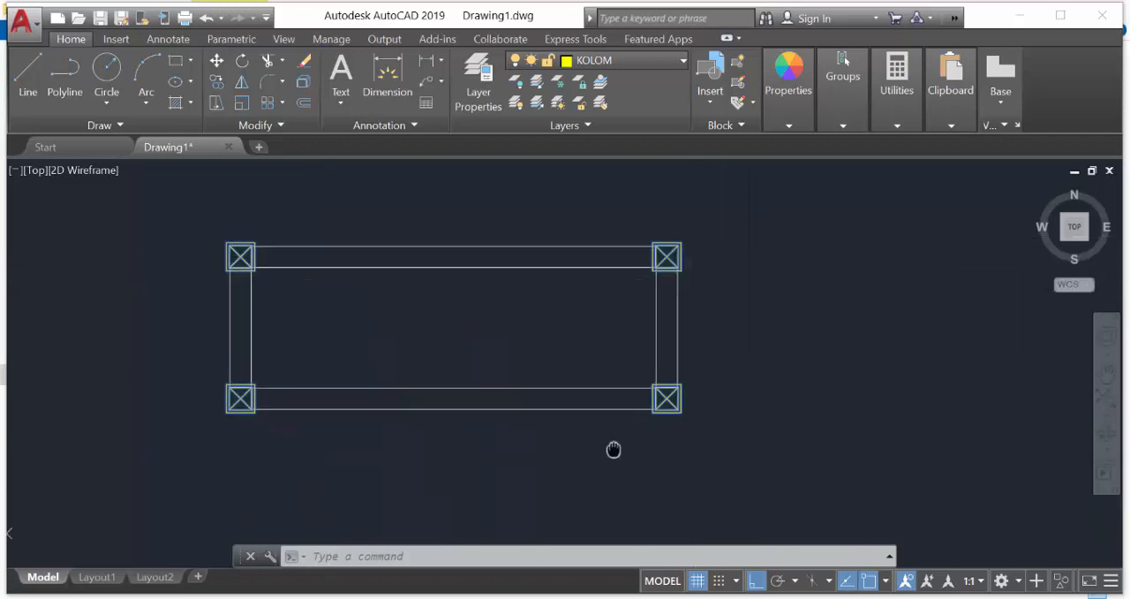